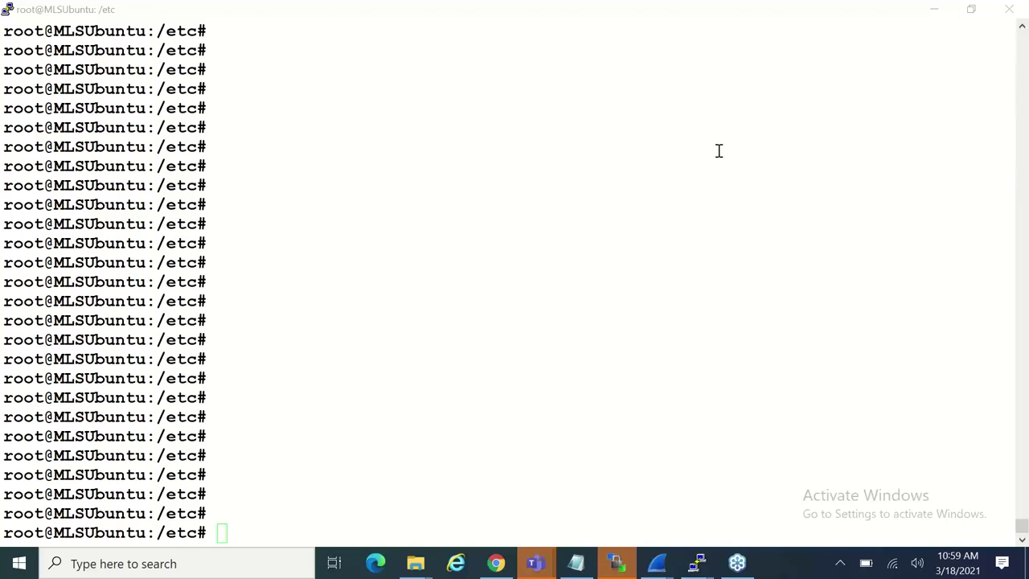
# List the network interfaces with ifconfig and highlight the IPv4 address of ens3.
pyautogui.click(246, 531)
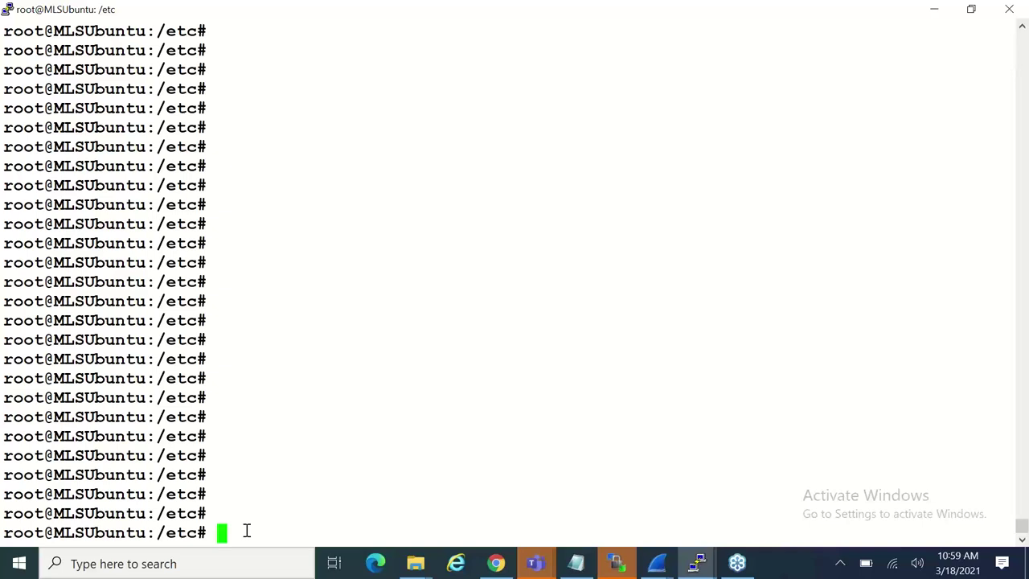
pyautogui.write('ifconfig')
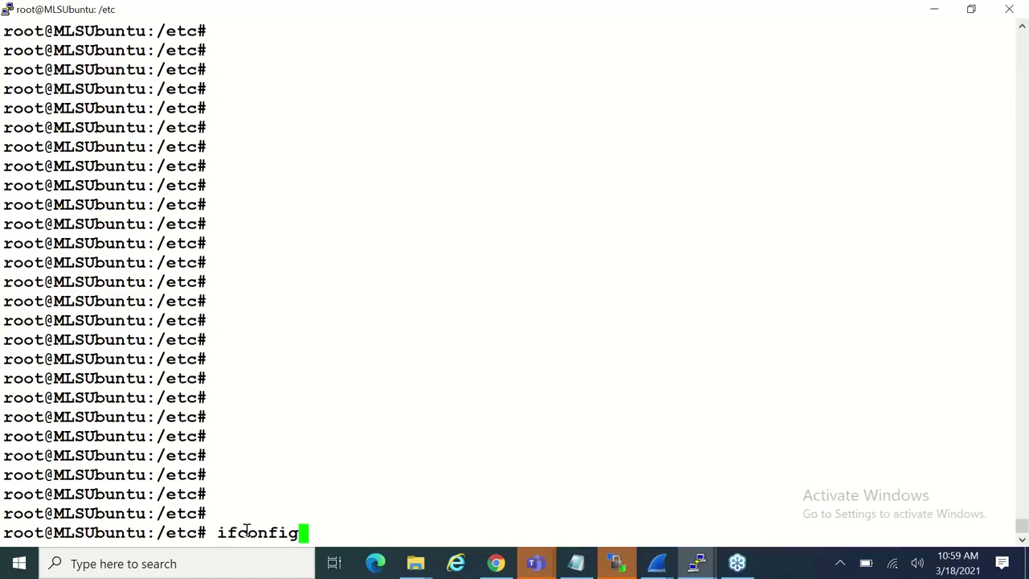
pyautogui.press('Return')
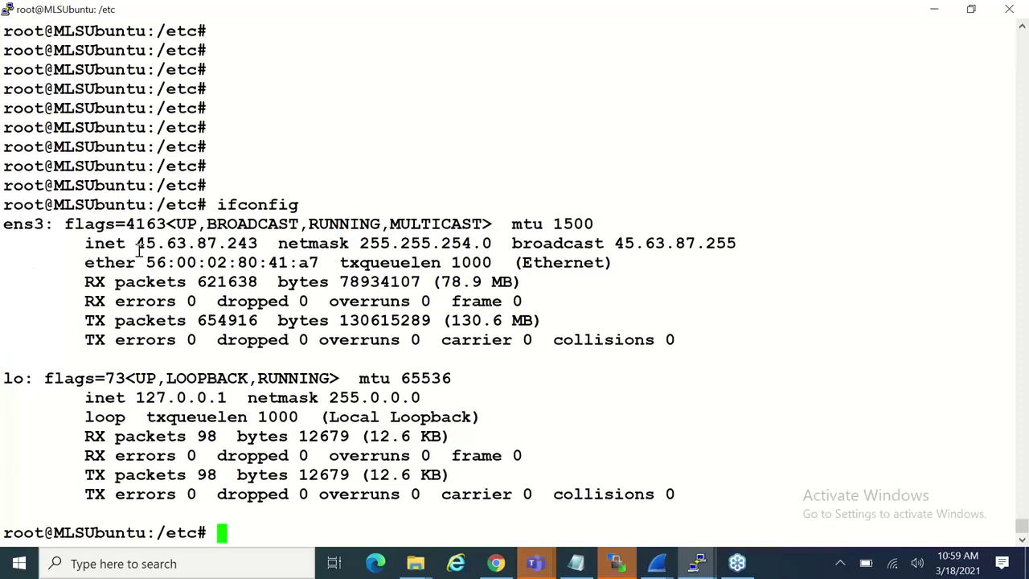
pyautogui.moveTo(136, 245); pyautogui.dragTo(270, 246)
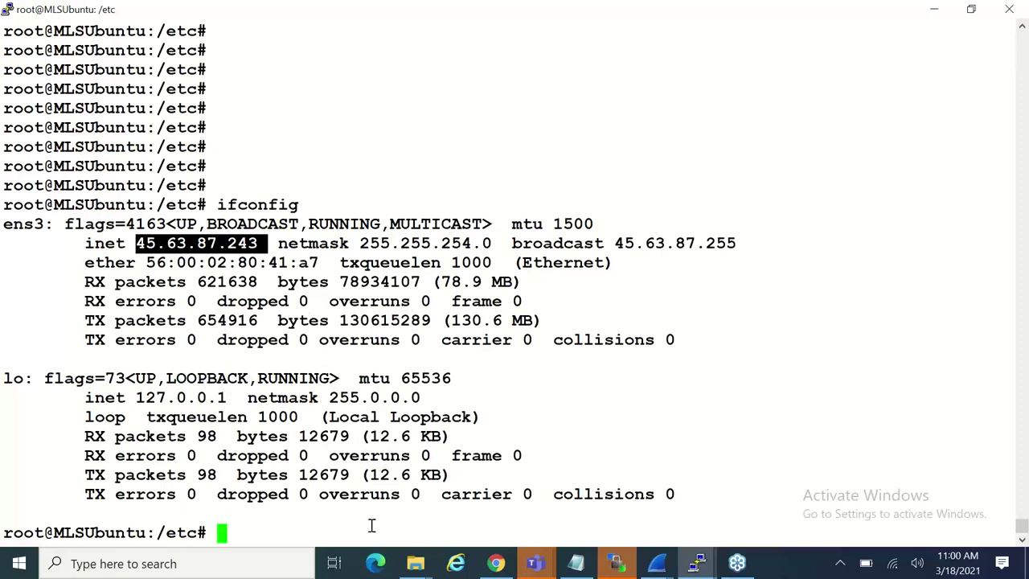
# Enable IPv6 on all interfaces by running sysctl net.ipv6.conf.all.disable_ipv6=0.
pyautogui.click(319, 529)
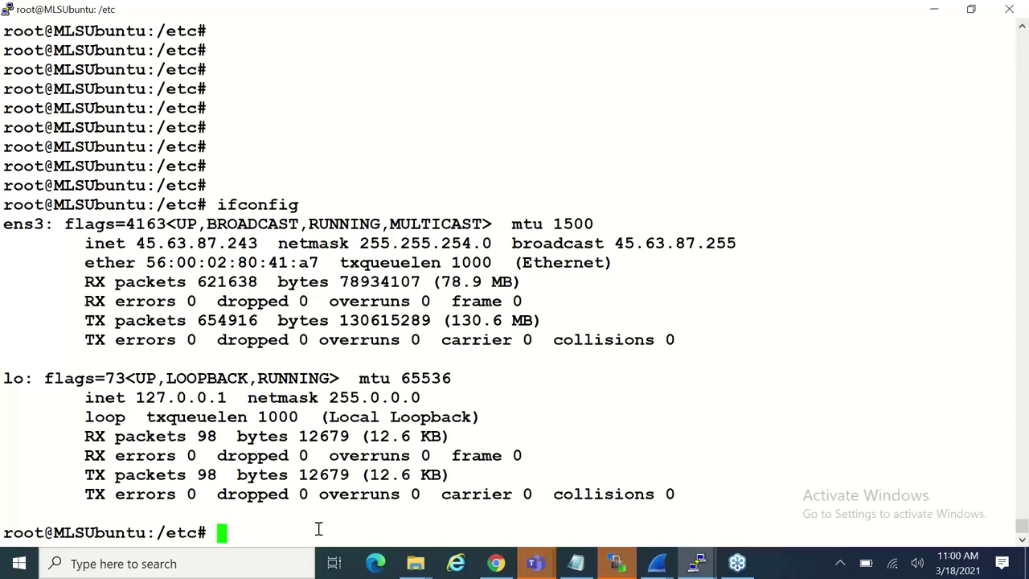
pyautogui.press('Up')
pyautogui.press('Up')
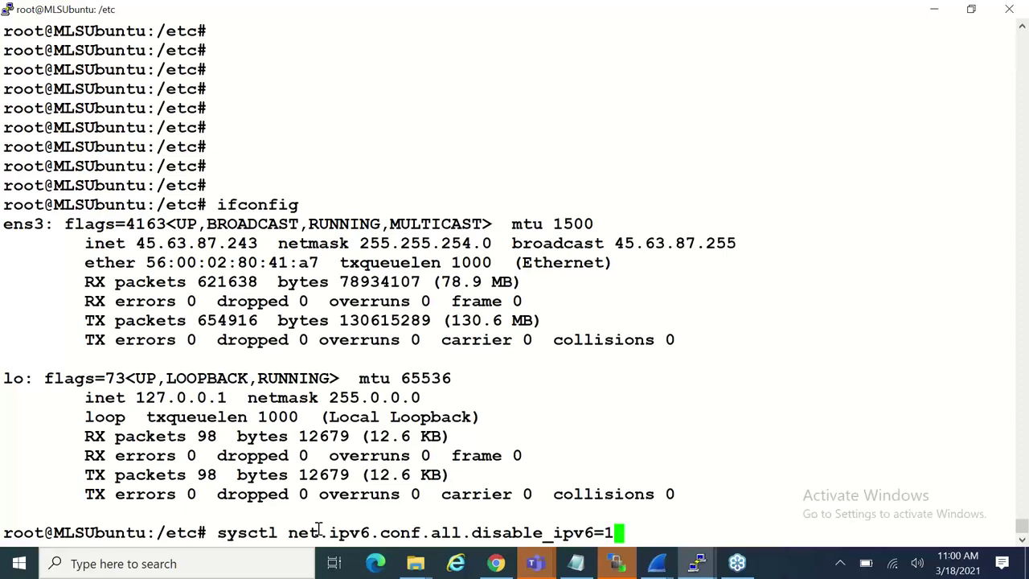
pyautogui.press('BackSpace')
pyautogui.write('0')
pyautogui.press('Return')
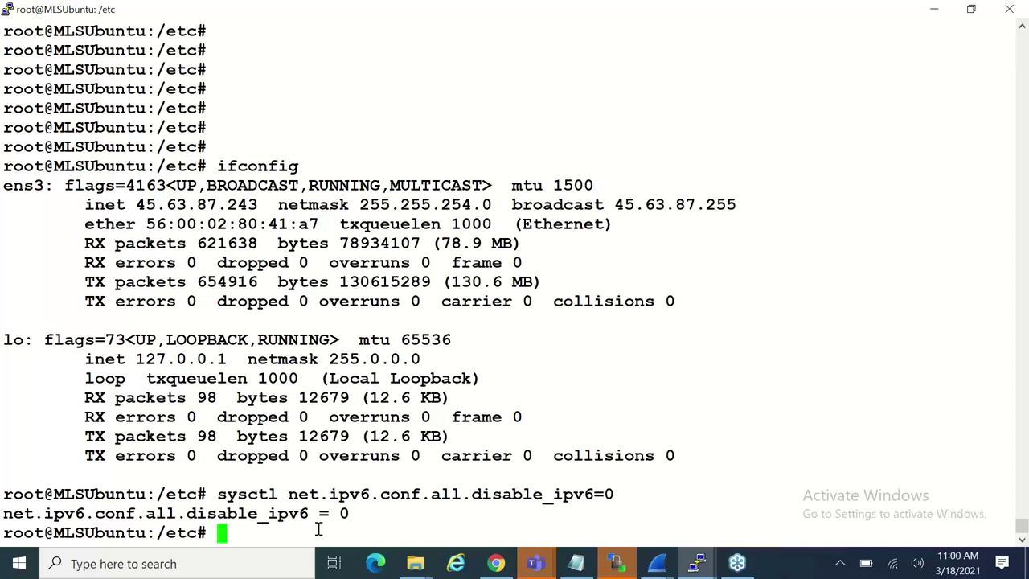
# Run ifconfig again and highlight the link-local IPv6 address of ens3.
pyautogui.press('Up')
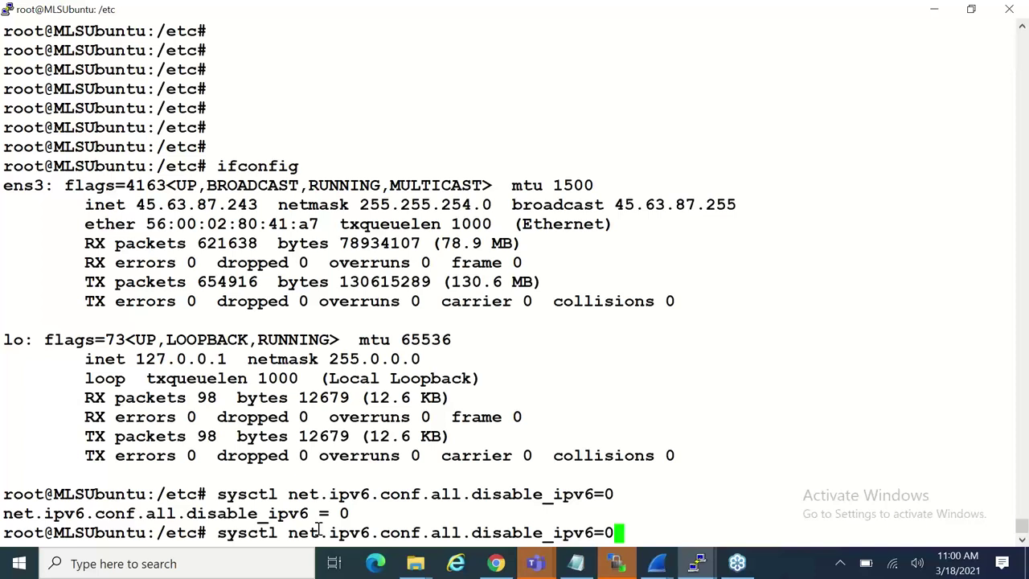
pyautogui.press('Up')
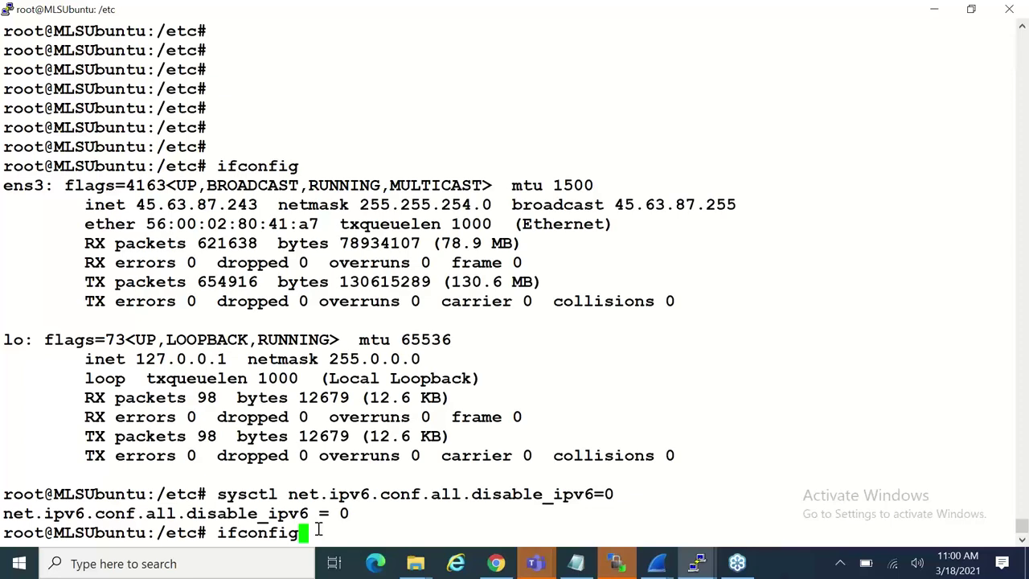
pyautogui.press('Return')
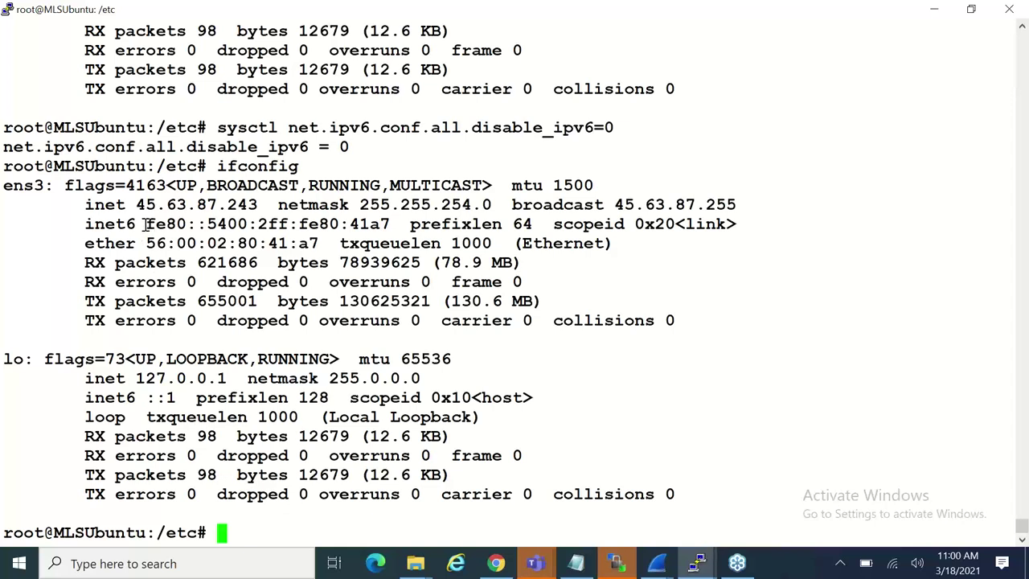
pyautogui.moveTo(145, 223); pyautogui.dragTo(392, 225)
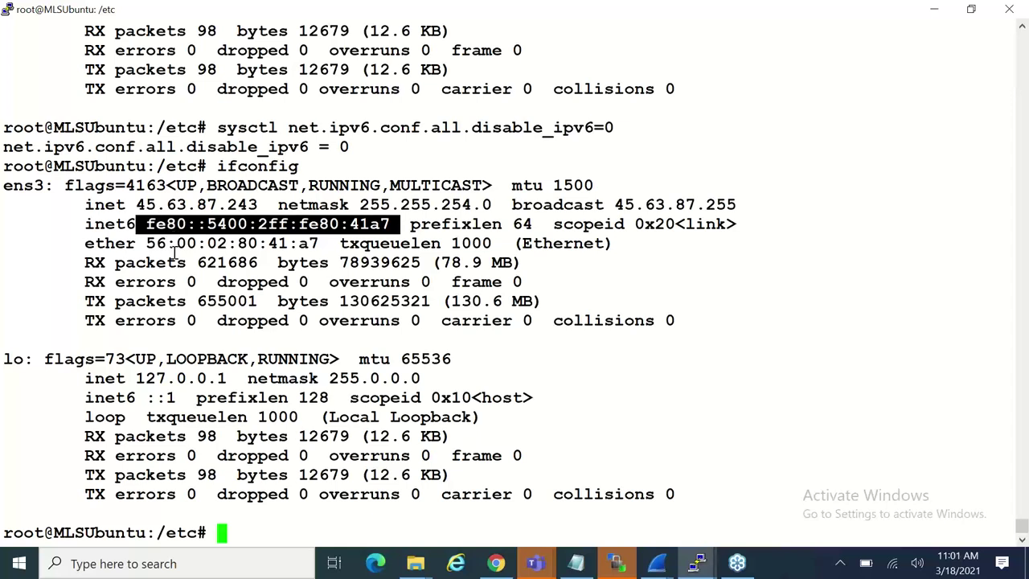
# Highlight the loopback IPv6 address ::1 with its host scope, and the link scope of the ens3 IPv6 address.
pyautogui.moveTo(148, 398); pyautogui.dragTo(185, 402)
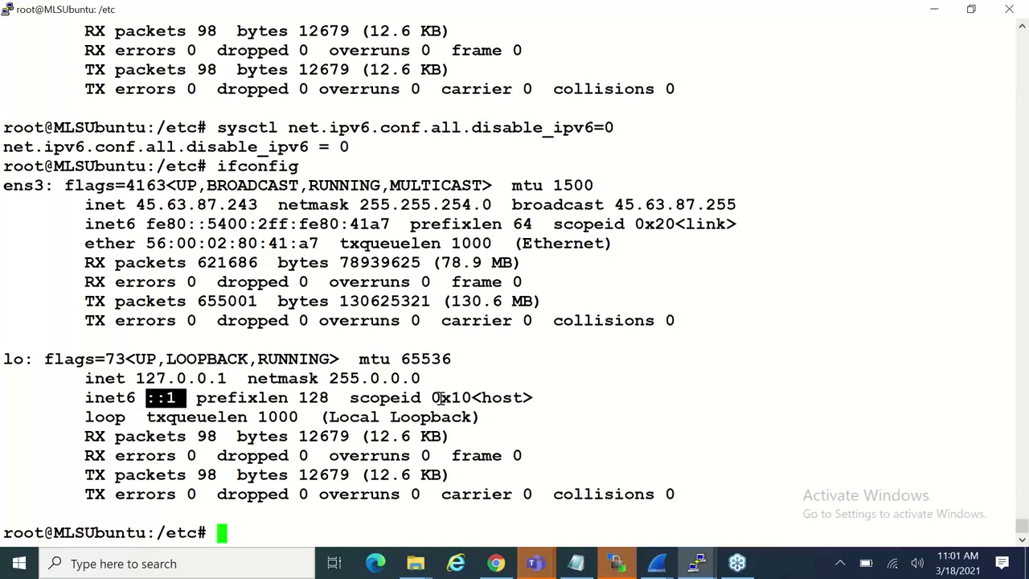
pyautogui.moveTo(473, 397); pyautogui.dragTo(528, 396)
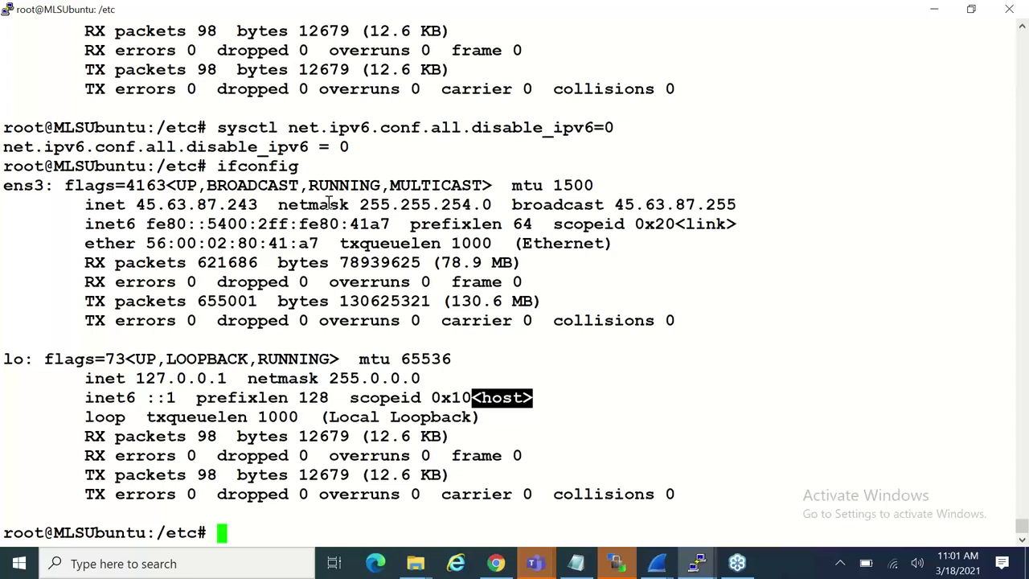
pyautogui.click(695, 224)
pyautogui.moveTo(694, 224); pyautogui.dragTo(731, 224)
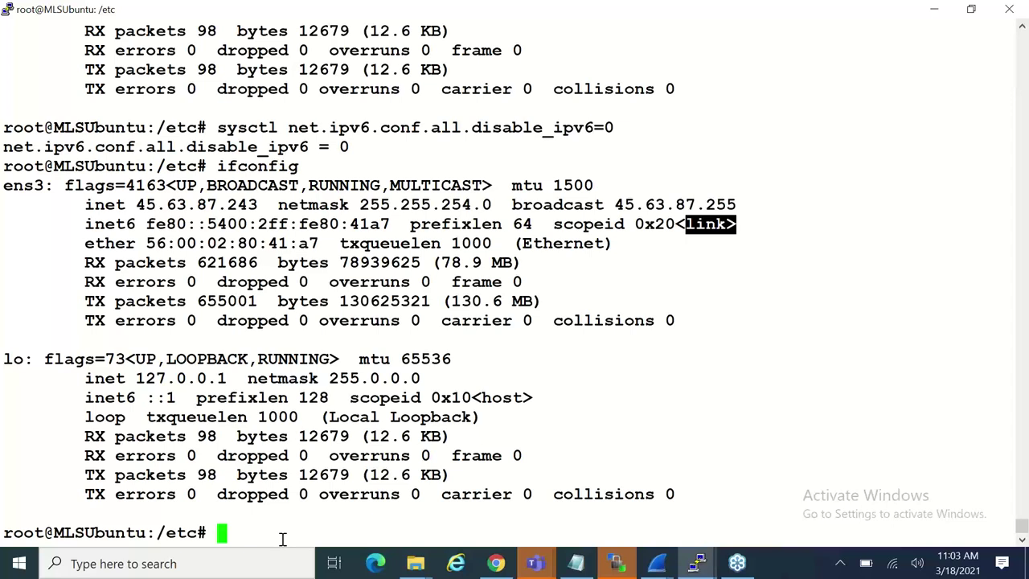
# List the interface addresses once more with ifconfig, and run the script /root/msaRA.sh.
pyautogui.press('Up')
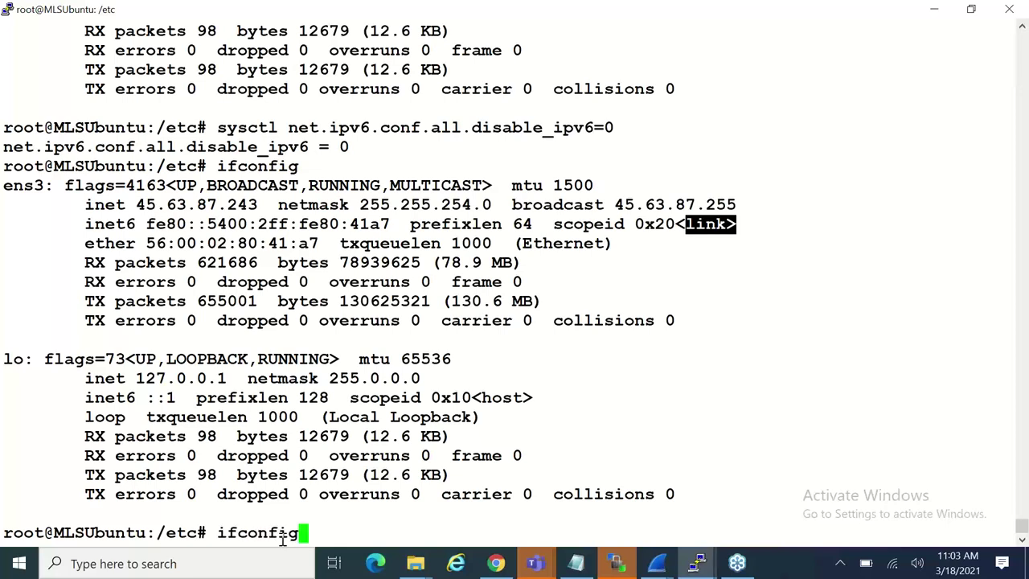
pyautogui.press('Return')
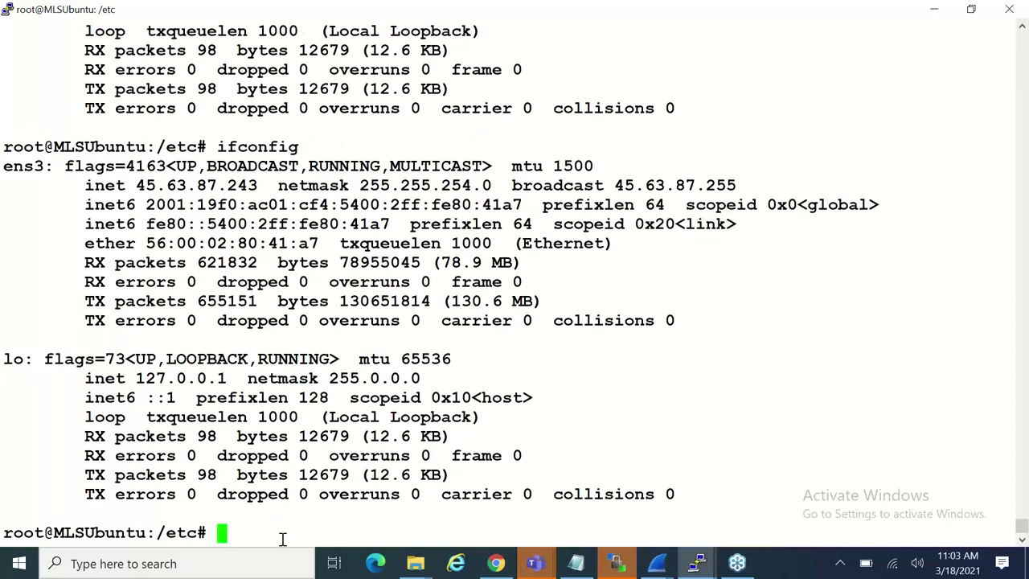
pyautogui.press('Up')
pyautogui.press('Up')
pyautogui.press('Up')
pyautogui.press('Up')
pyautogui.press('Up')
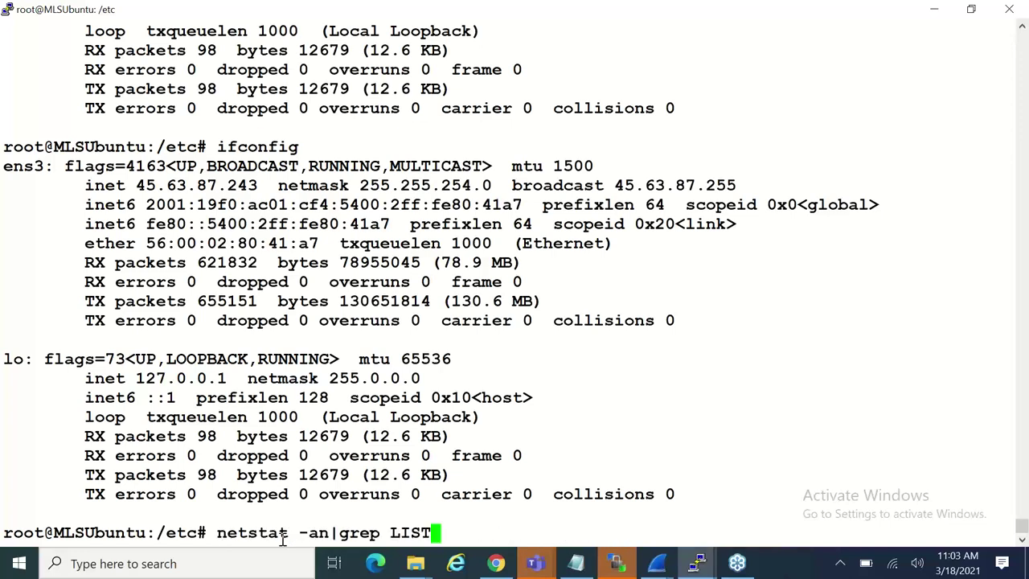
pyautogui.press('Up')
pyautogui.press('Up')
pyautogui.press('Up')
pyautogui.press('Up')
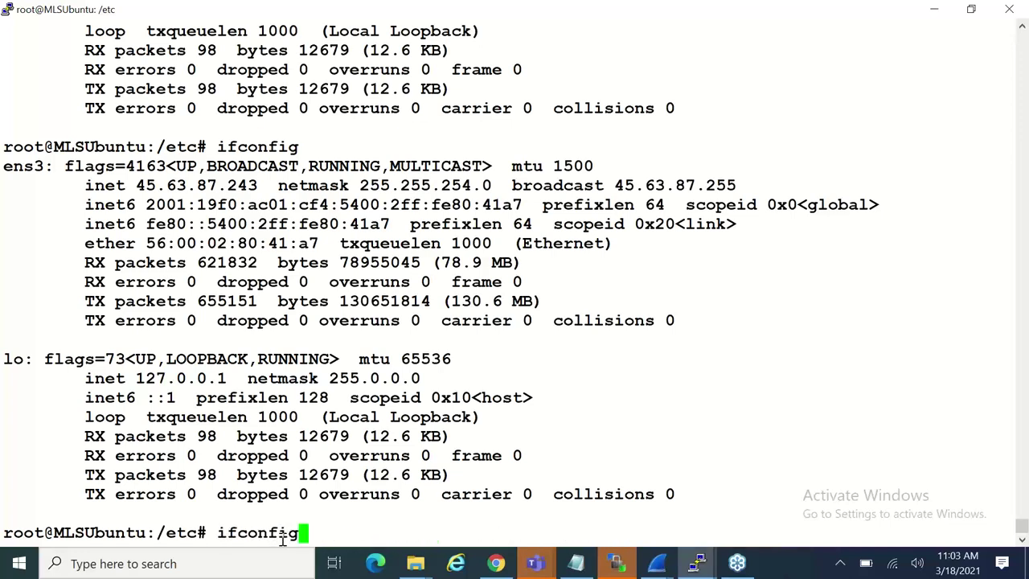
pyautogui.press('Up')
pyautogui.press('Up')
pyautogui.press('Up')
pyautogui.press('Up')
pyautogui.press('Up')
pyautogui.press('Up')
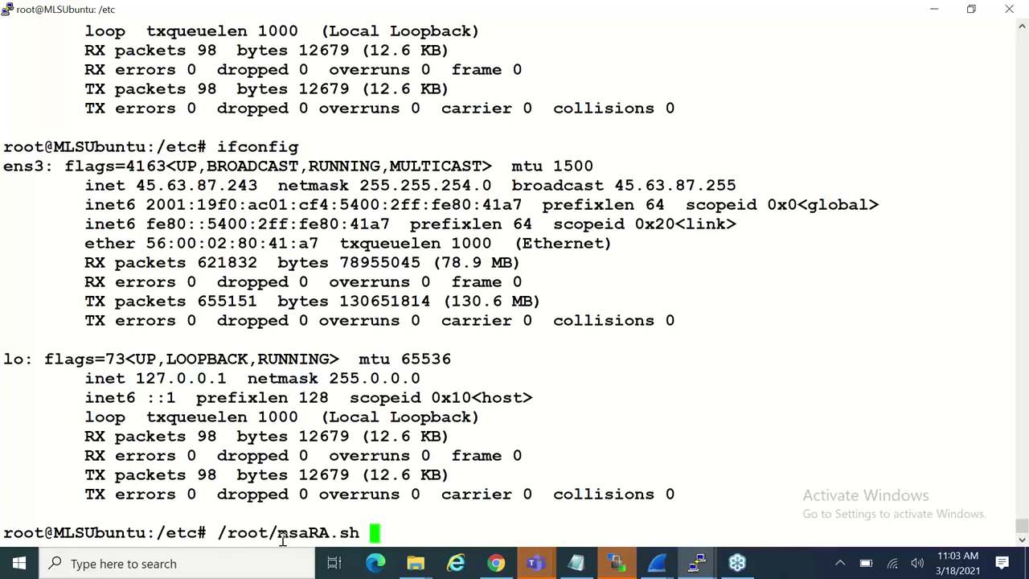
pyautogui.press('Return')
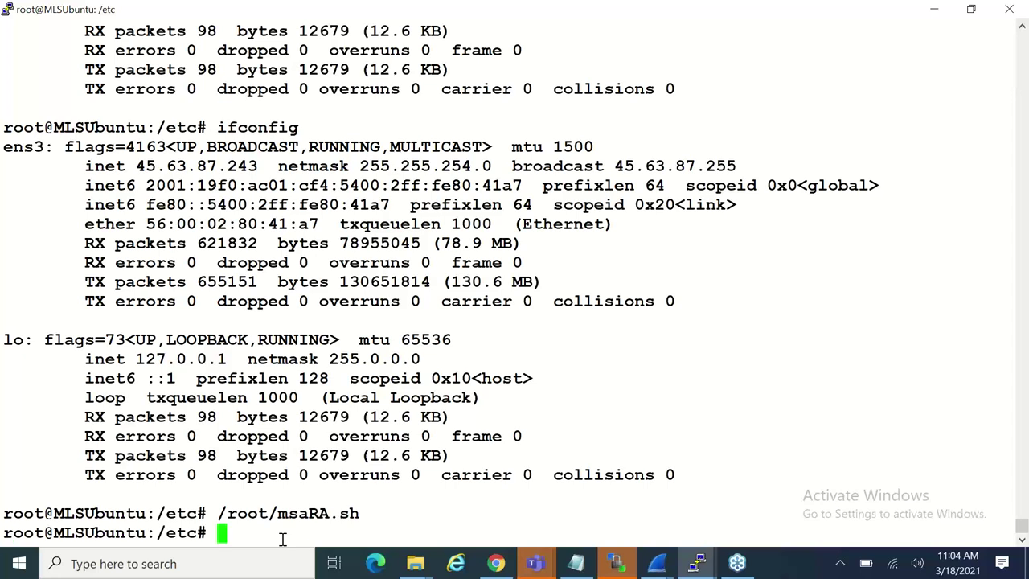
# Run ifconfig and highlight the link-local address of ens3 and its global IPv6 address with prefix length 64.
pyautogui.press('Up')
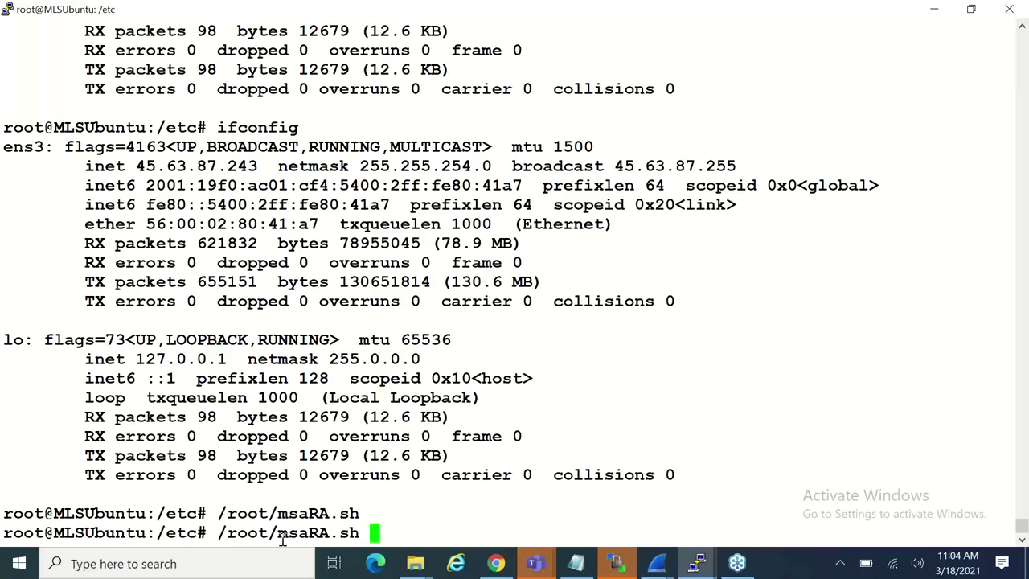
pyautogui.press('Up')
pyautogui.press('Return')
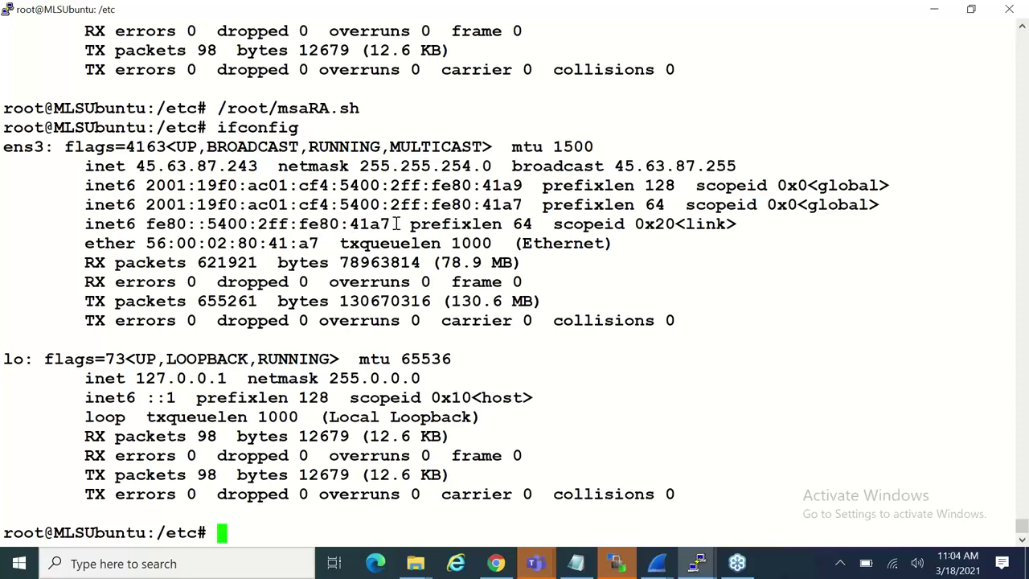
pyautogui.moveTo(391, 225); pyautogui.dragTo(150, 225)
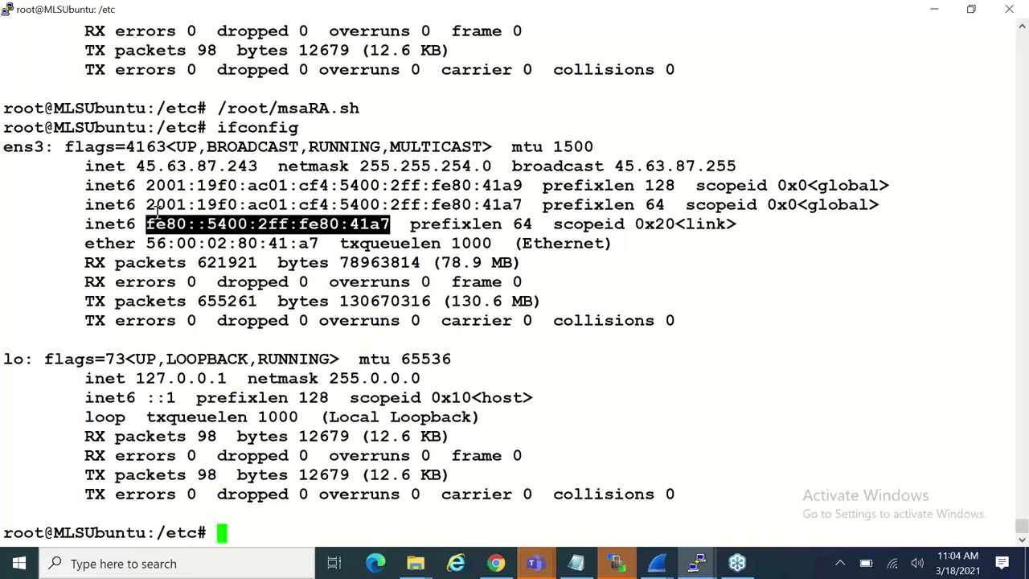
pyautogui.moveTo(147, 204); pyautogui.dragTo(526, 211)
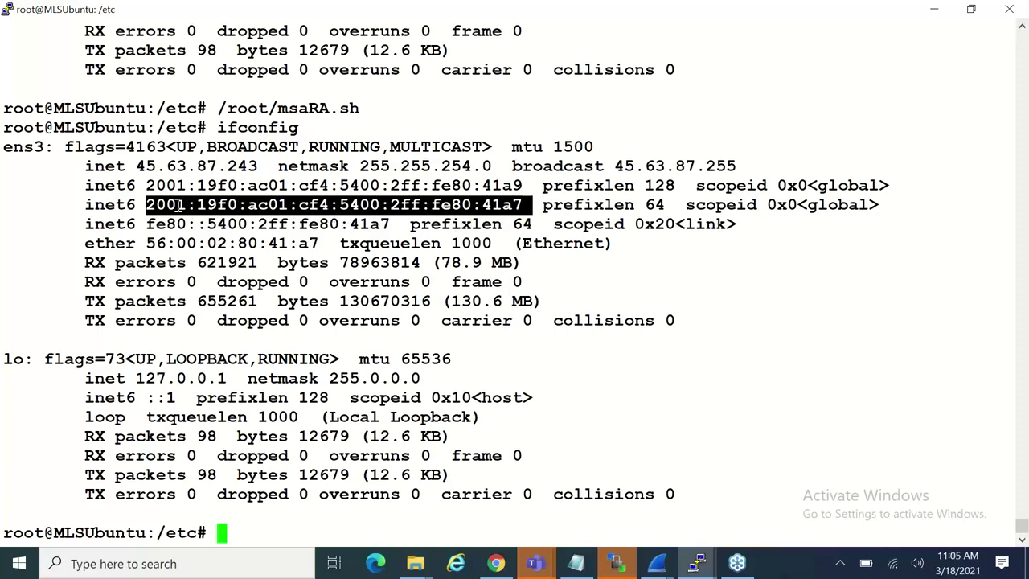
# Highlight the network prefix 2001:19f0:ac01:cf4 and the interface ID 5400:2ff:fe80:41a7 of the global address, and clear the selection.
pyautogui.click(333, 207)
pyautogui.moveTo(333, 206); pyautogui.dragTo(151, 198)
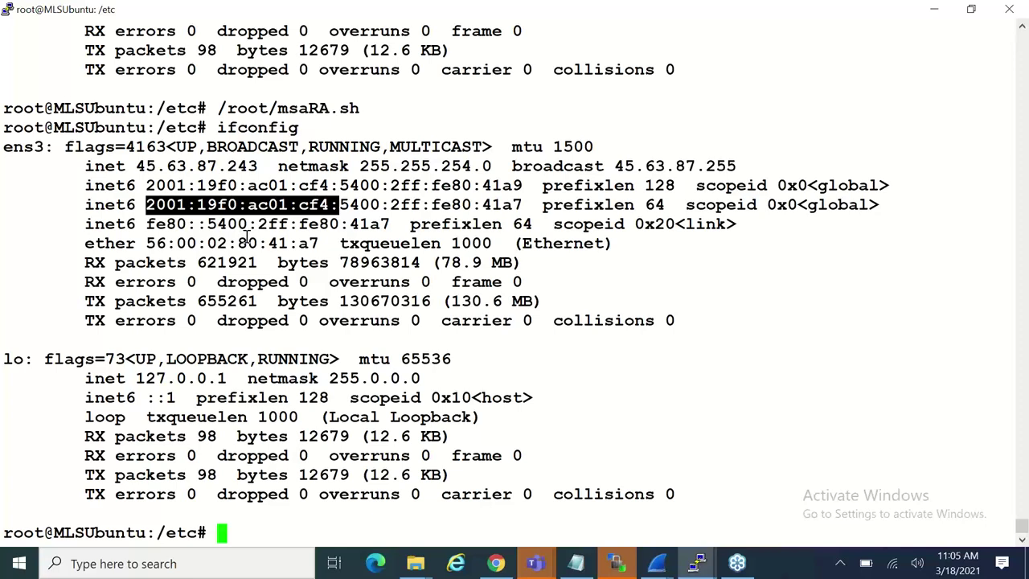
pyautogui.click(347, 208)
pyautogui.moveTo(351, 208); pyautogui.dragTo(532, 207)
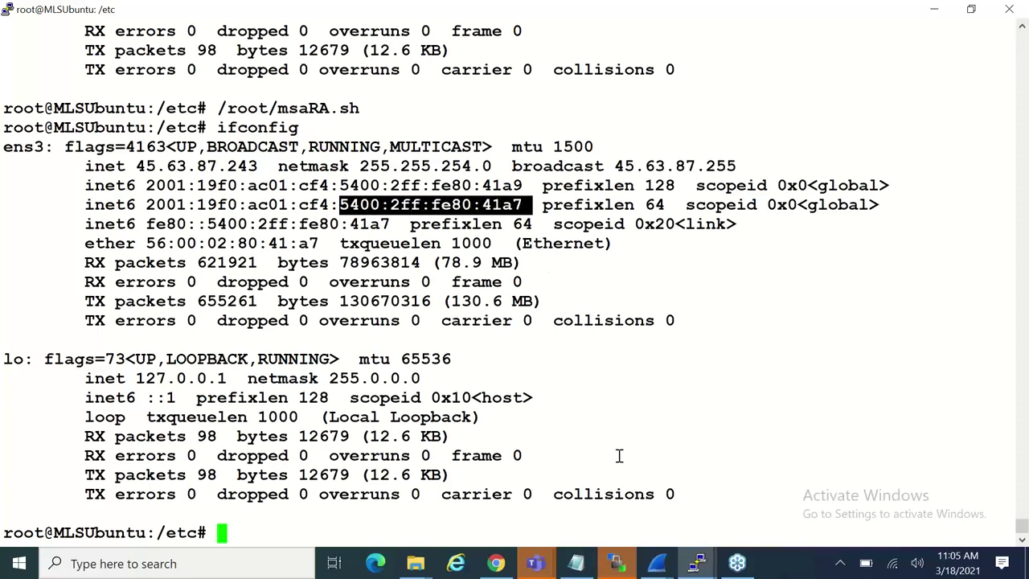
pyautogui.click(507, 526)
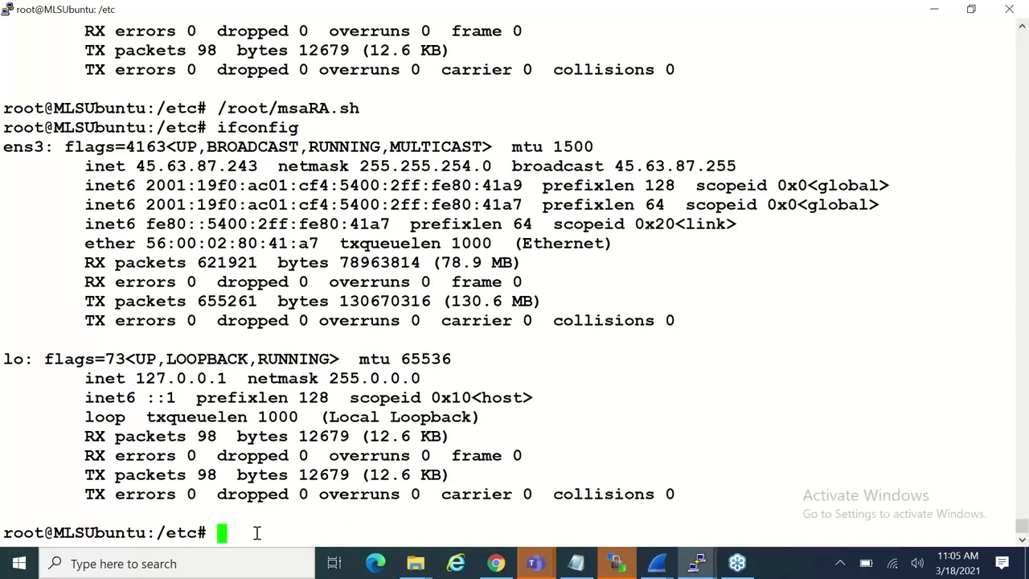
# Ping google.com, stop the ping, and highlight the destination IPv6 address in the output.
pyautogui.write('ping g')
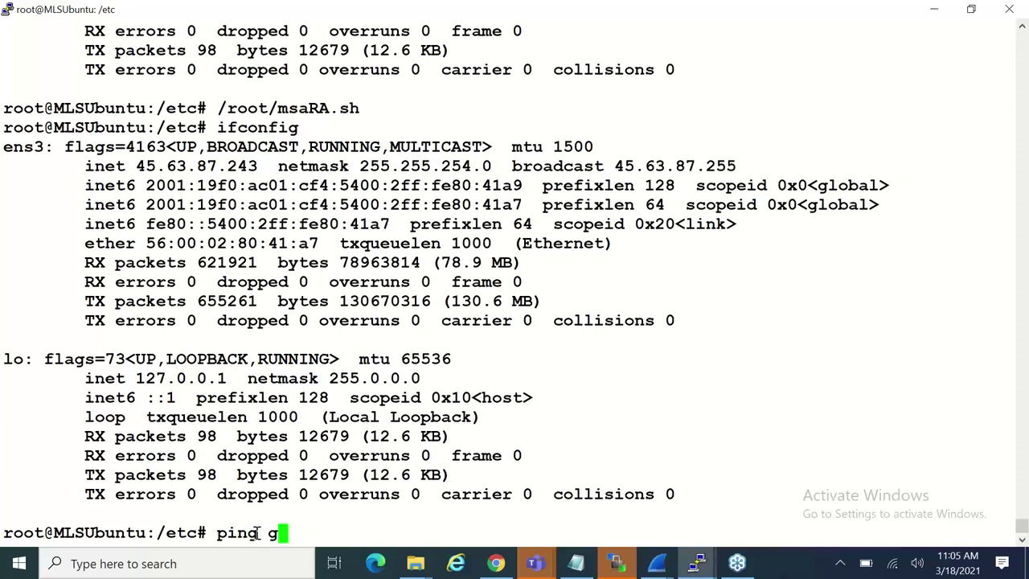
pyautogui.write('oogle')
pyautogui.write('.com')
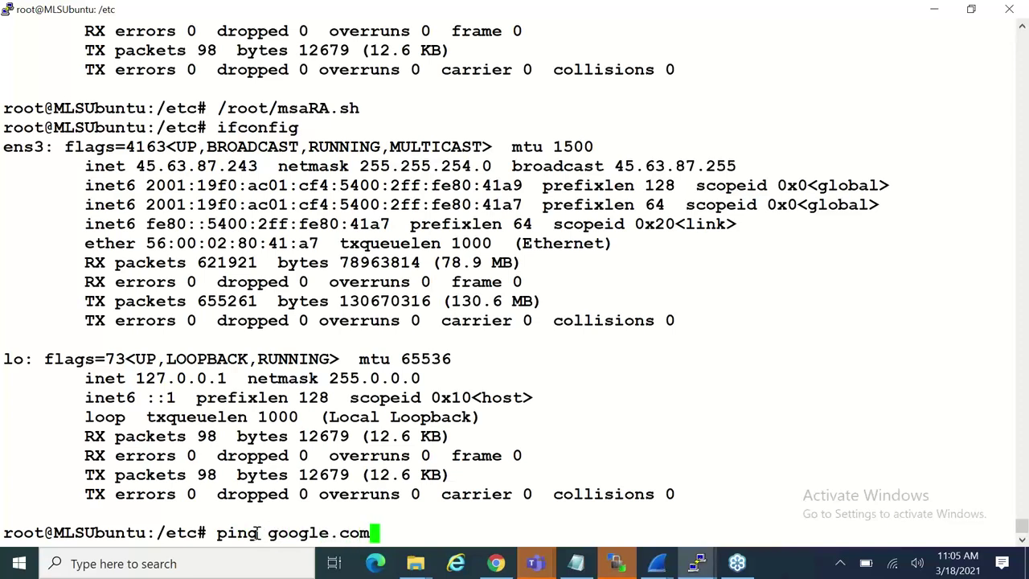
pyautogui.press('Return')
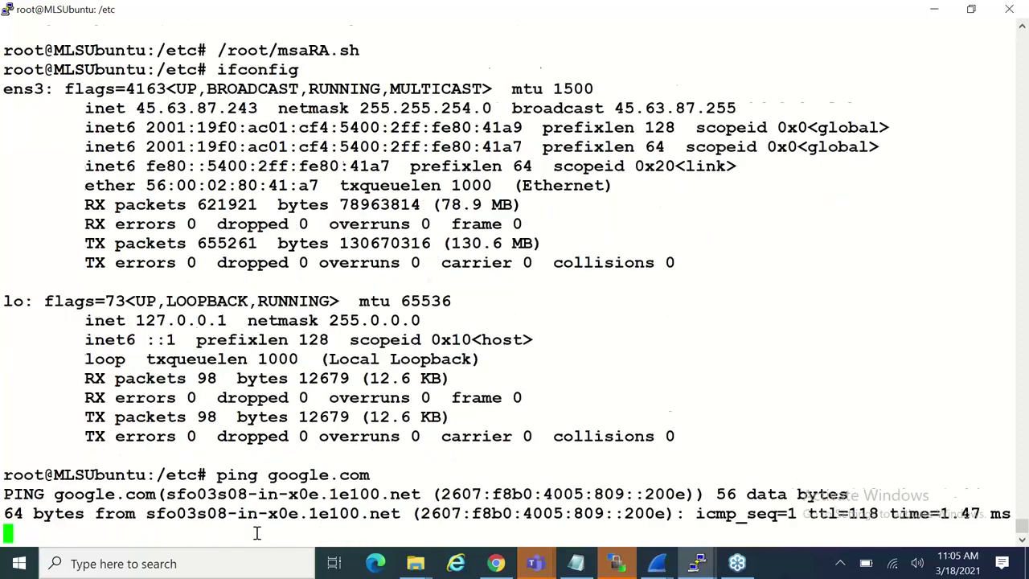
pyautogui.hotkey('ctrl', 'c')
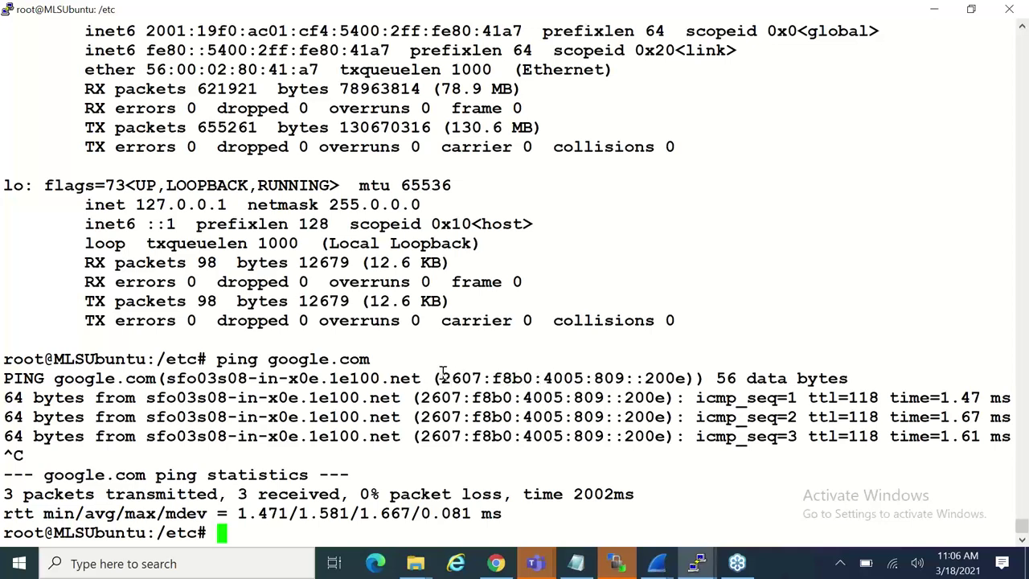
pyautogui.moveTo(441, 377); pyautogui.dragTo(689, 378)
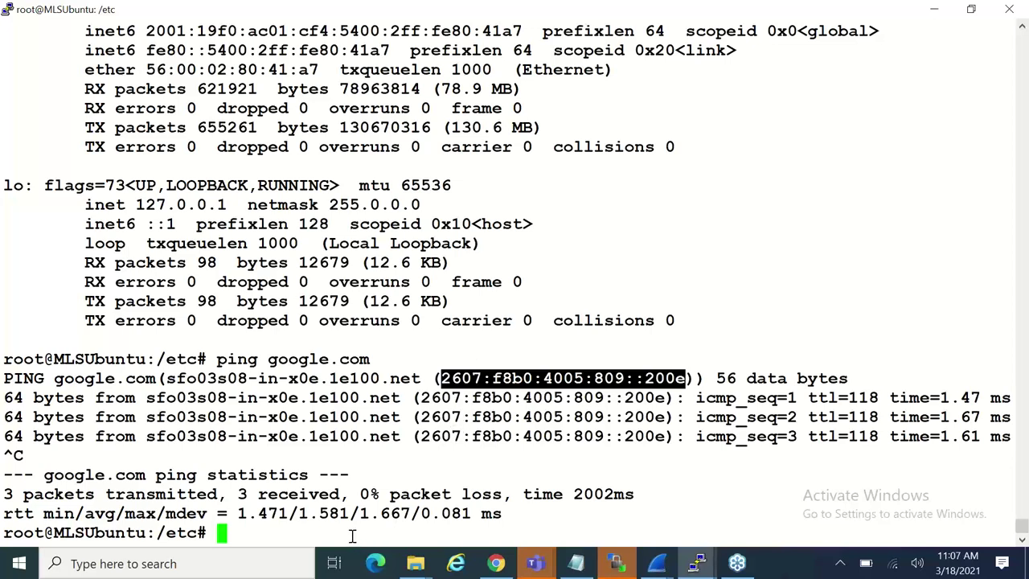
# Clear the selection, recall the networkd restart from the command history, and run systemctl restart systemd-networkd.
pyautogui.click(325, 533)
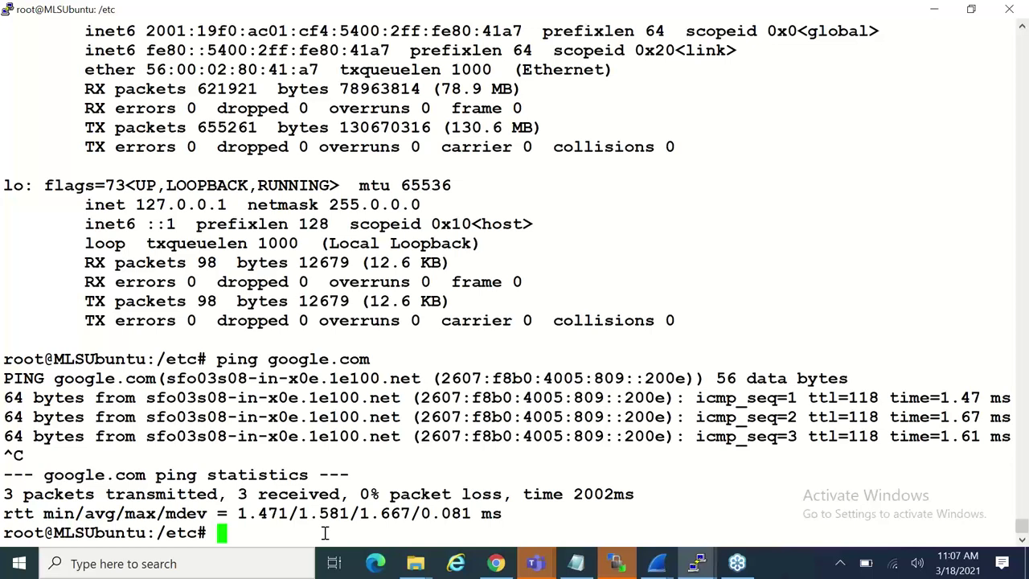
pyautogui.press('Up')
pyautogui.press('Up')
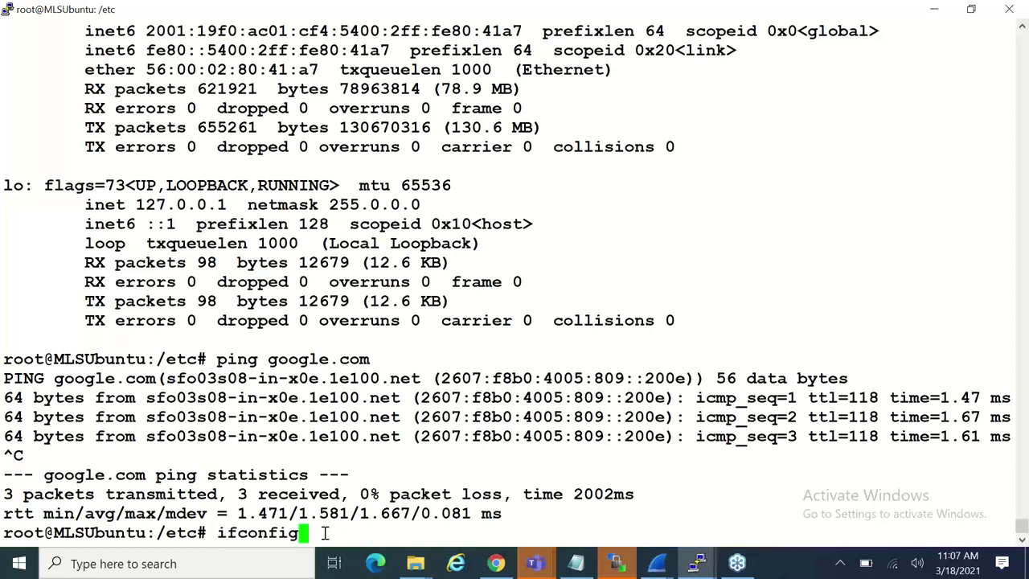
pyautogui.press('Up')
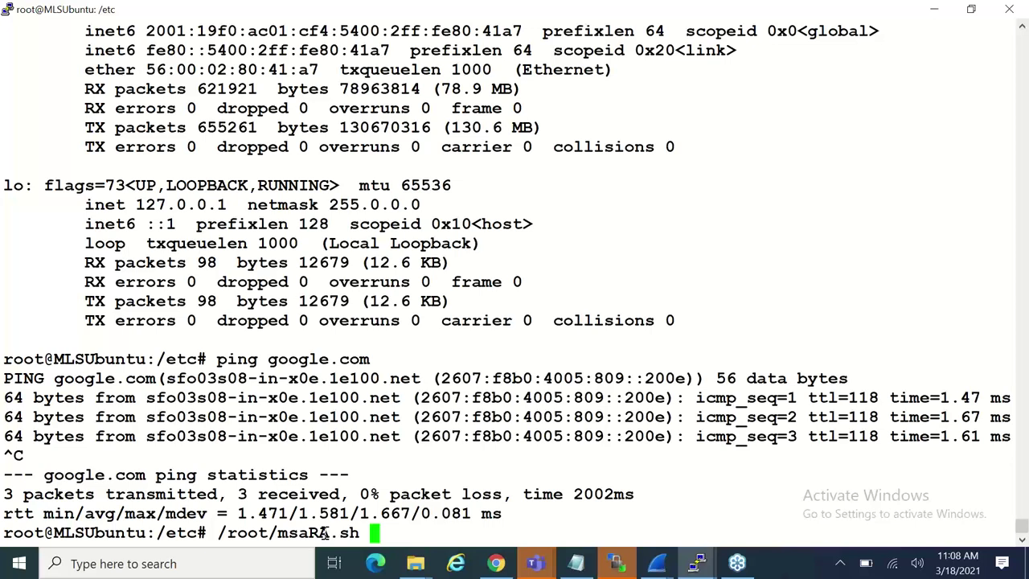
pyautogui.press('Down')
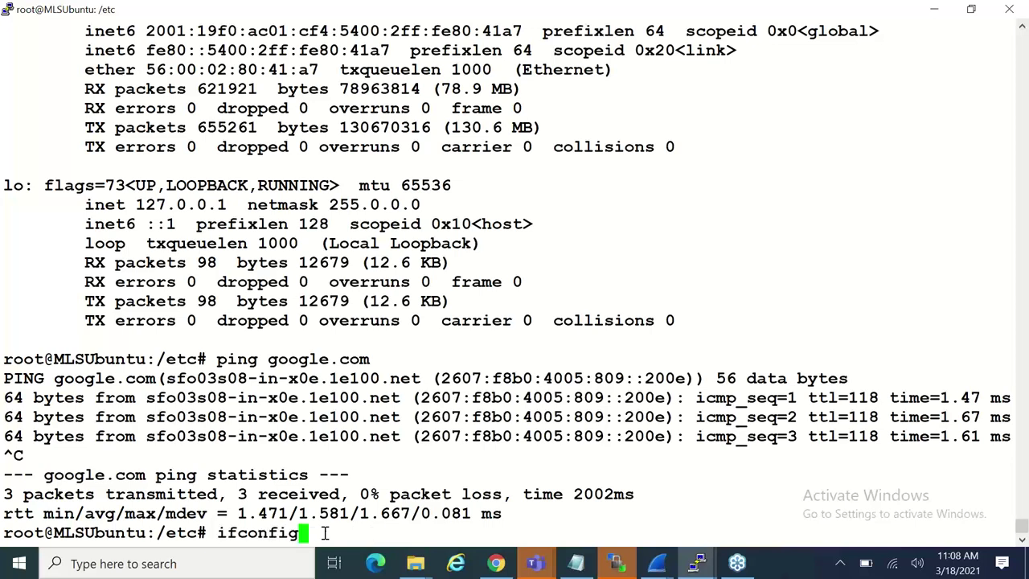
pyautogui.press('Down')
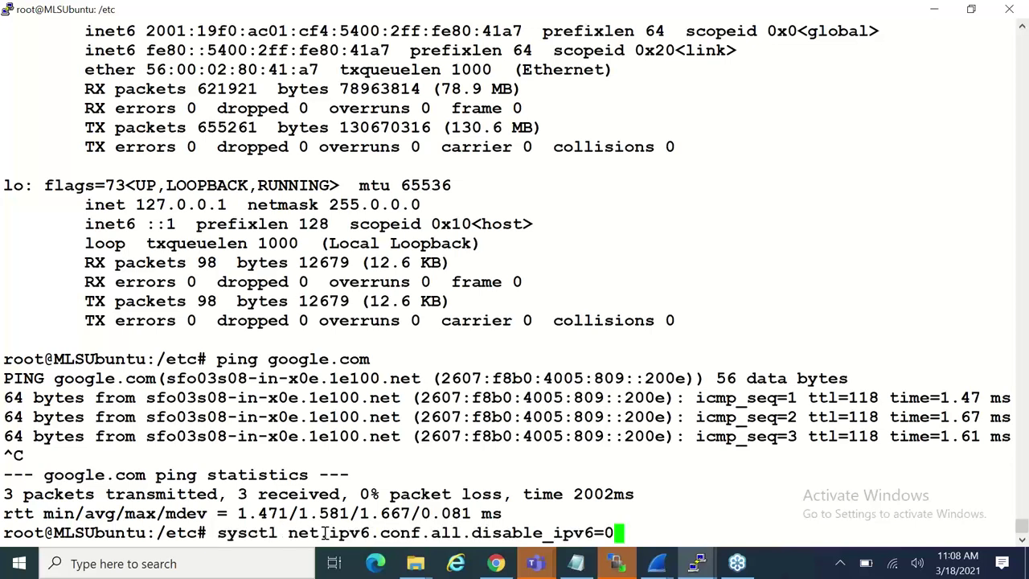
pyautogui.press('Down')
pyautogui.press('Down')
pyautogui.press('Down')
pyautogui.press('Down')
pyautogui.press('Down')
pyautogui.press('Down')
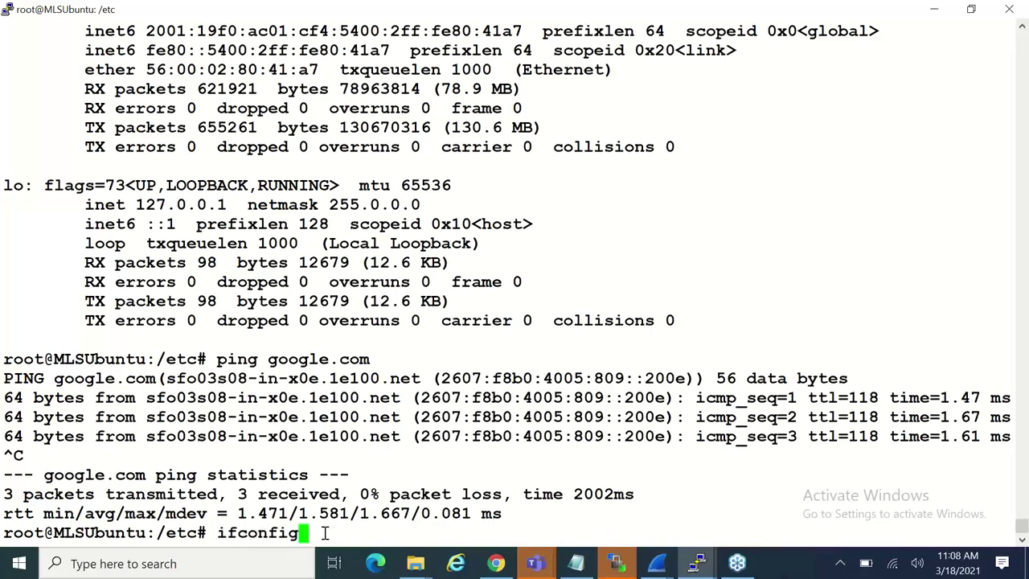
pyautogui.press('Down')
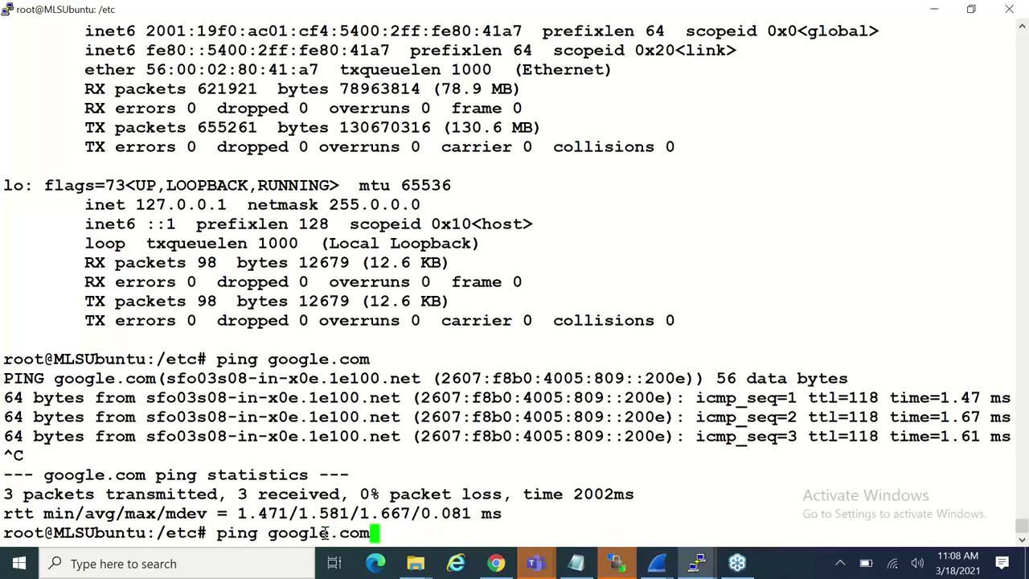
pyautogui.press('Down')
pyautogui.press('Down')
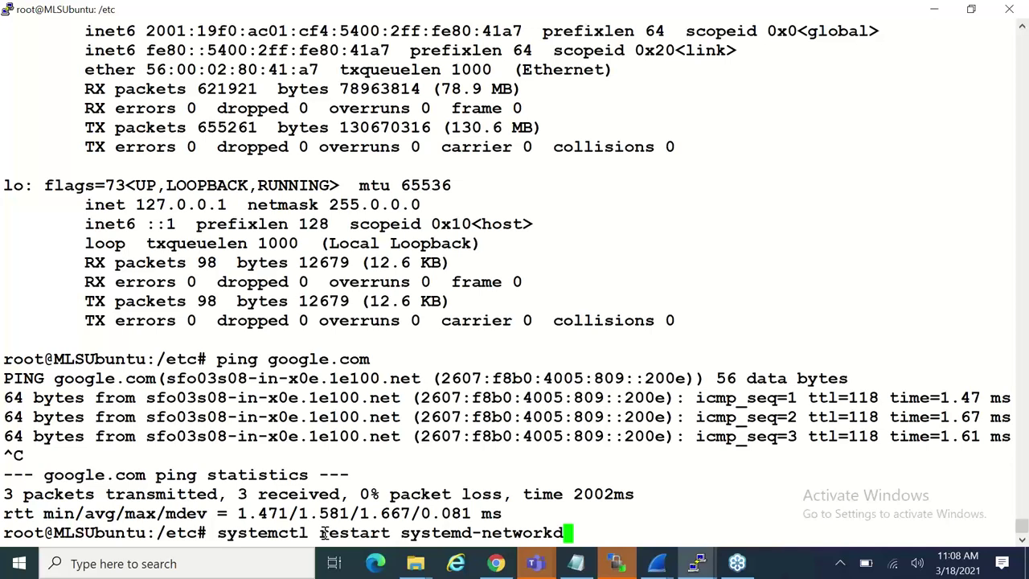
pyautogui.press('Return')
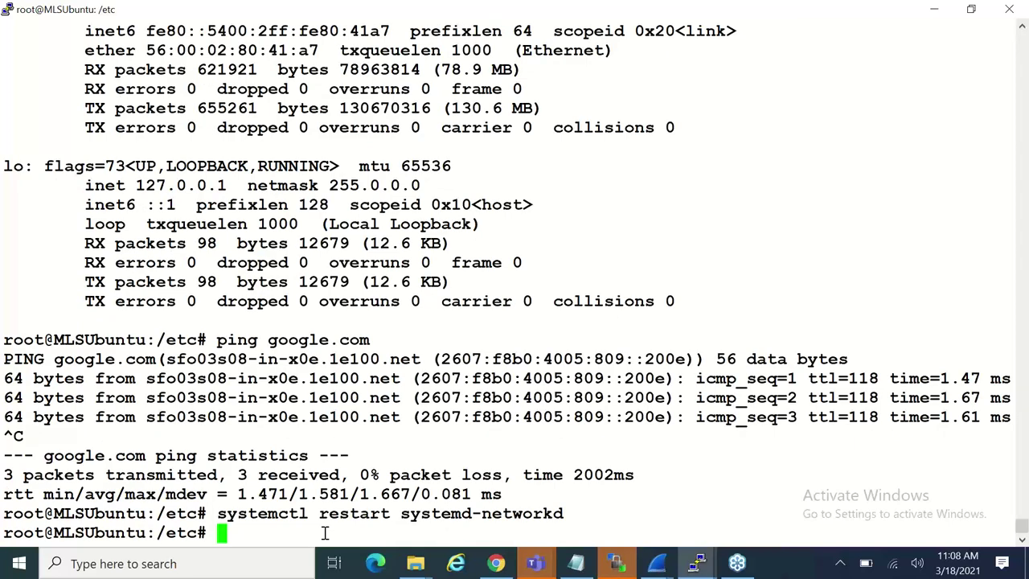
# Run ifconfig and highlight the fe80 link-local address of ens3 and its global IPv6 address ending in 41a7.
pyautogui.press('Up')
pyautogui.press('Up')
pyautogui.press('Up')
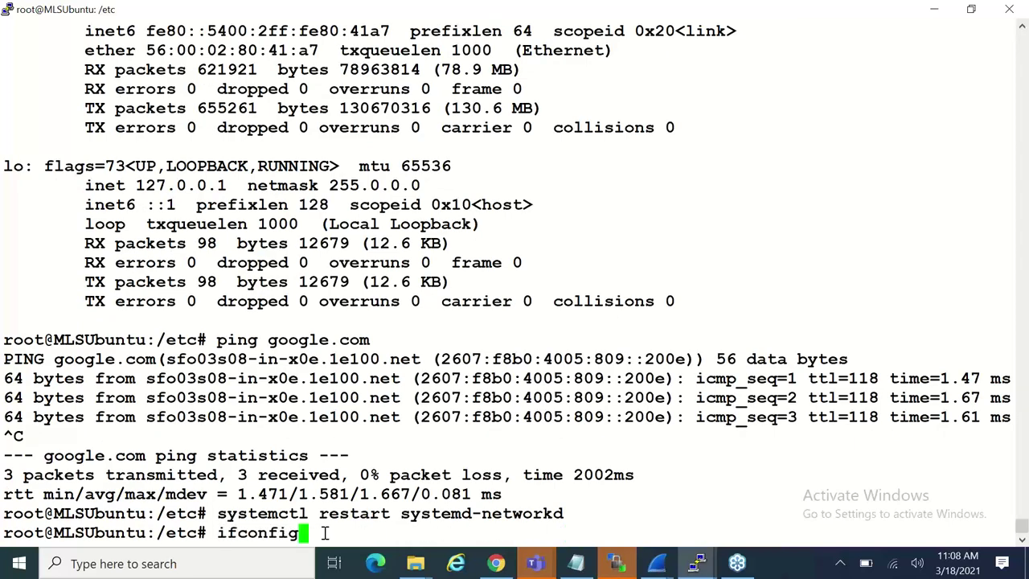
pyautogui.press('Return')
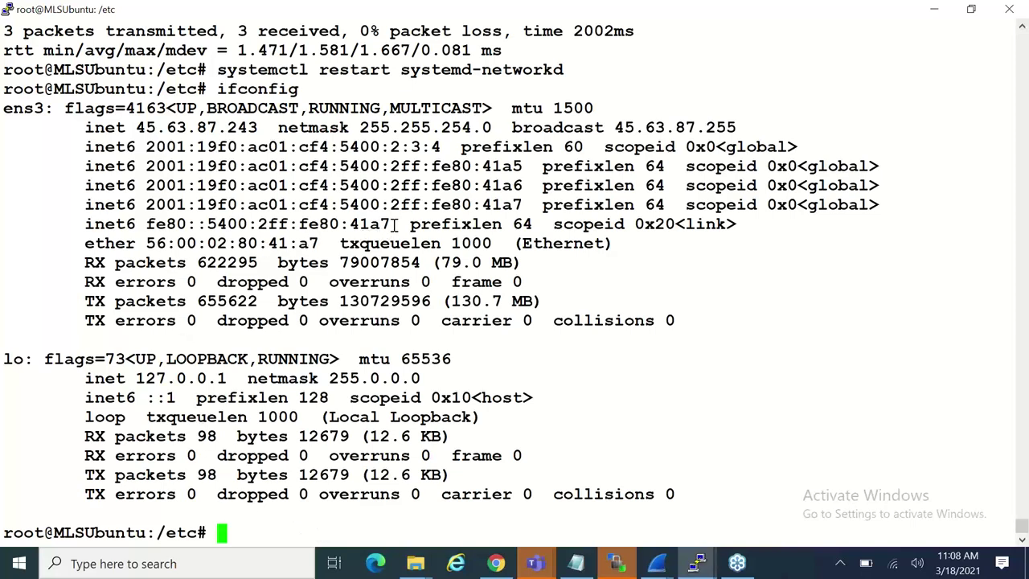
pyautogui.moveTo(391, 224); pyautogui.dragTo(157, 226)
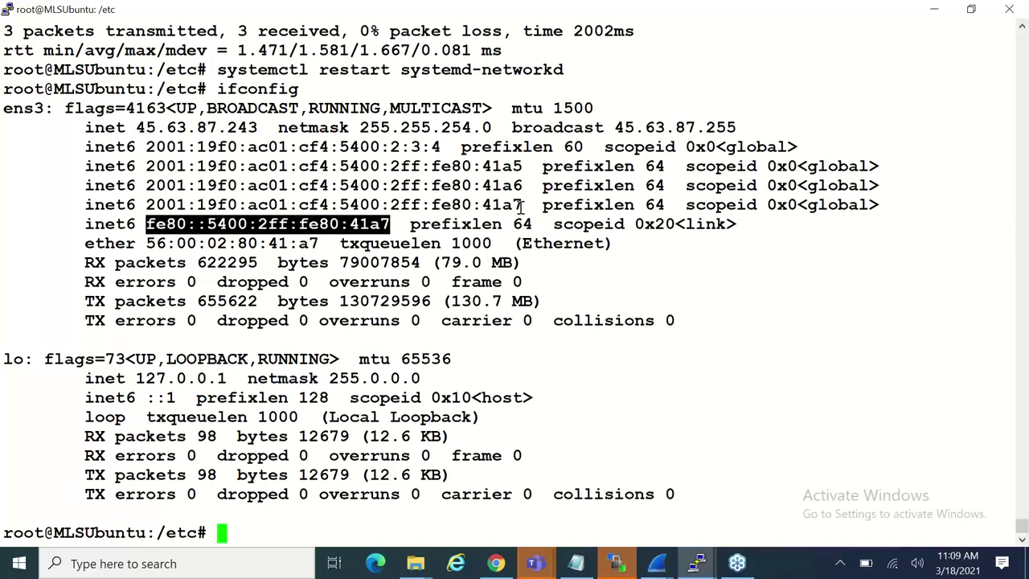
pyautogui.moveTo(524, 205); pyautogui.dragTo(147, 206)
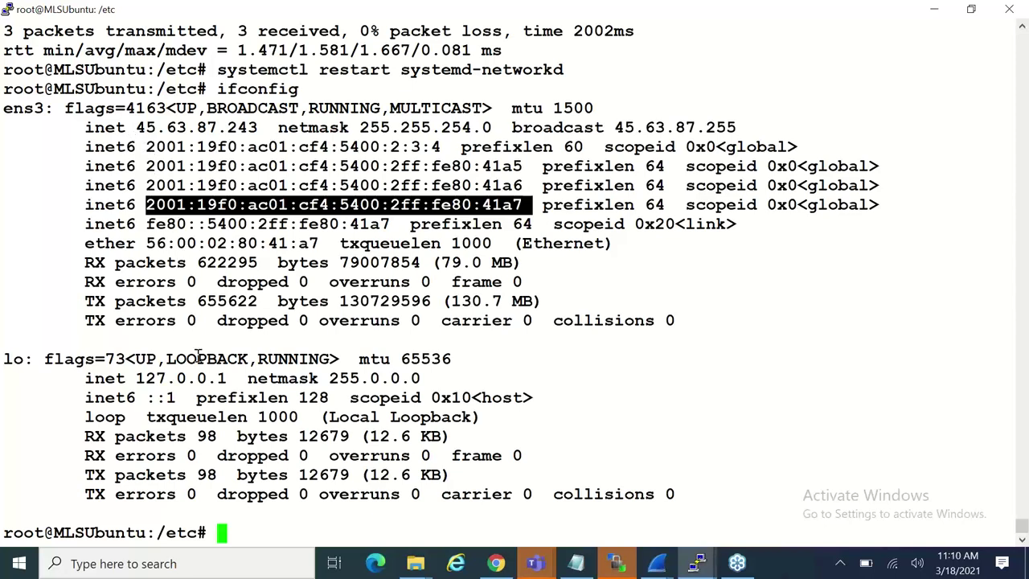
# Ping google.com again and stop the ping after a few replies.
pyautogui.press('Up')
pyautogui.press('Up')
pyautogui.press('Up')
pyautogui.press('Down')
pyautogui.press('Down')
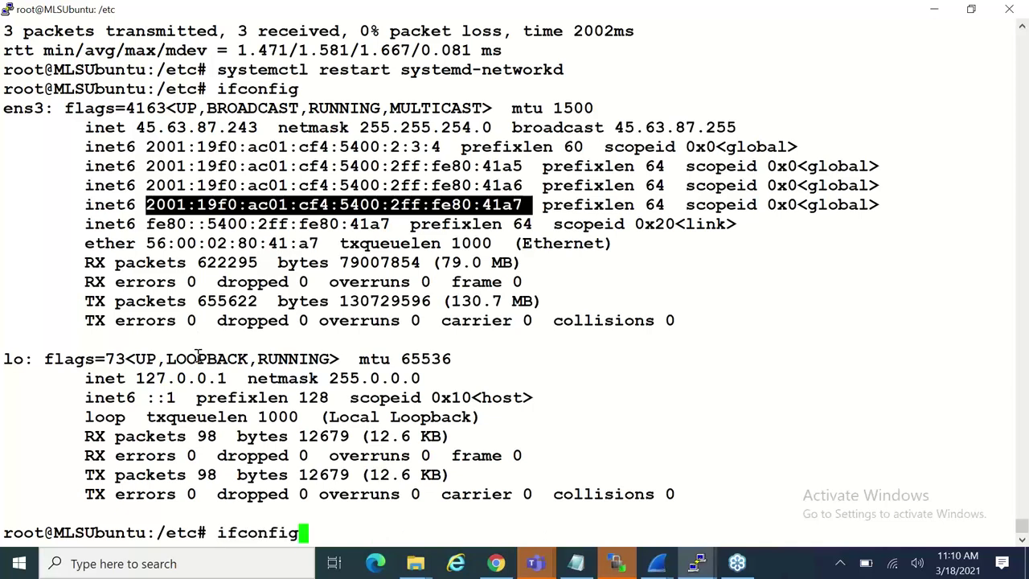
pyautogui.press('Up')
pyautogui.press('Up')
pyautogui.press('Return')
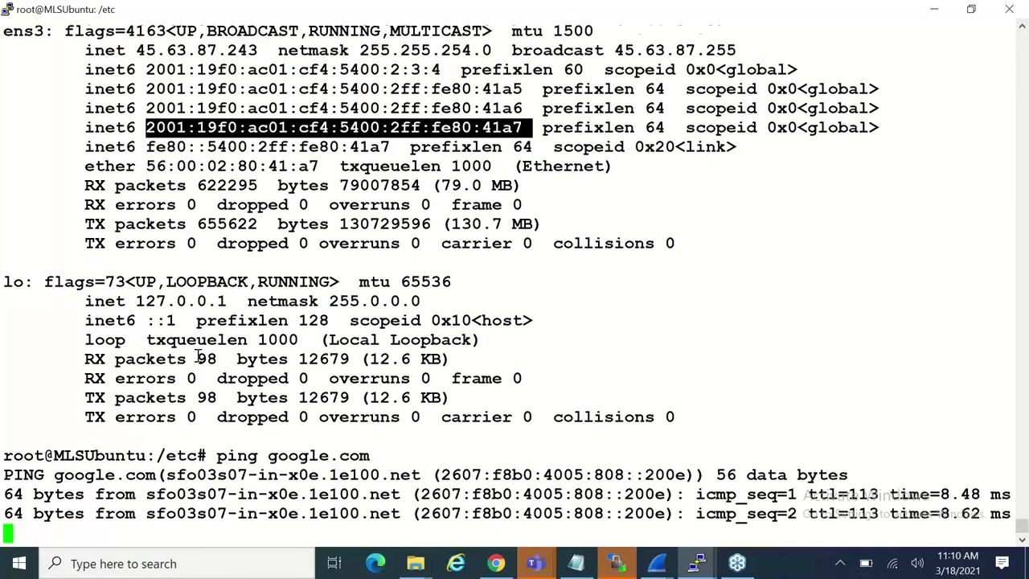
pyautogui.hotkey('ctrl', 'c')
pyautogui.press('Up')
pyautogui.press('Up')
pyautogui.press('Up')
pyautogui.press('Up')
pyautogui.press('Up')
pyautogui.press('Up')
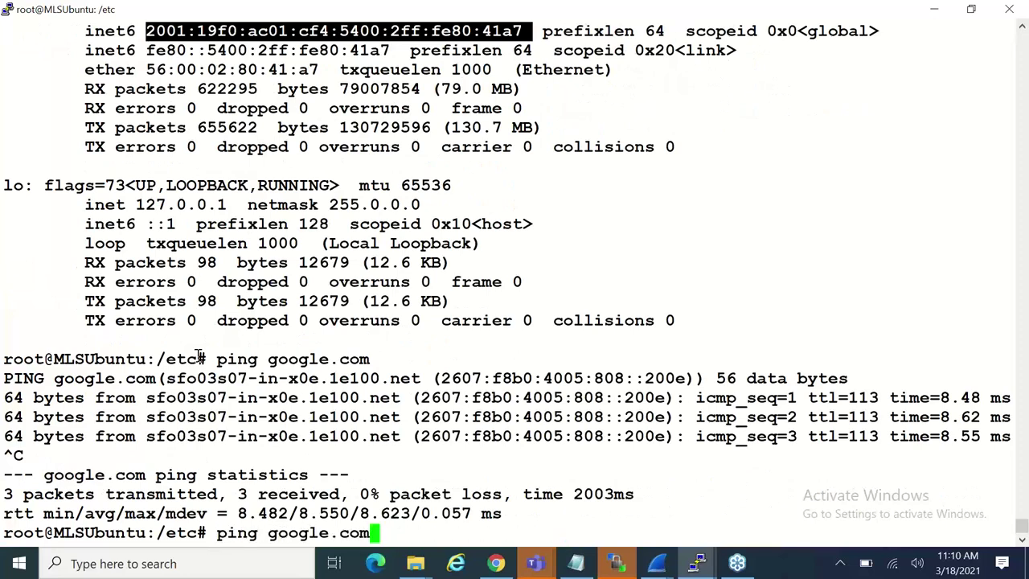
pyautogui.press('Up')
pyautogui.press('Down')
pyautogui.press('Up')
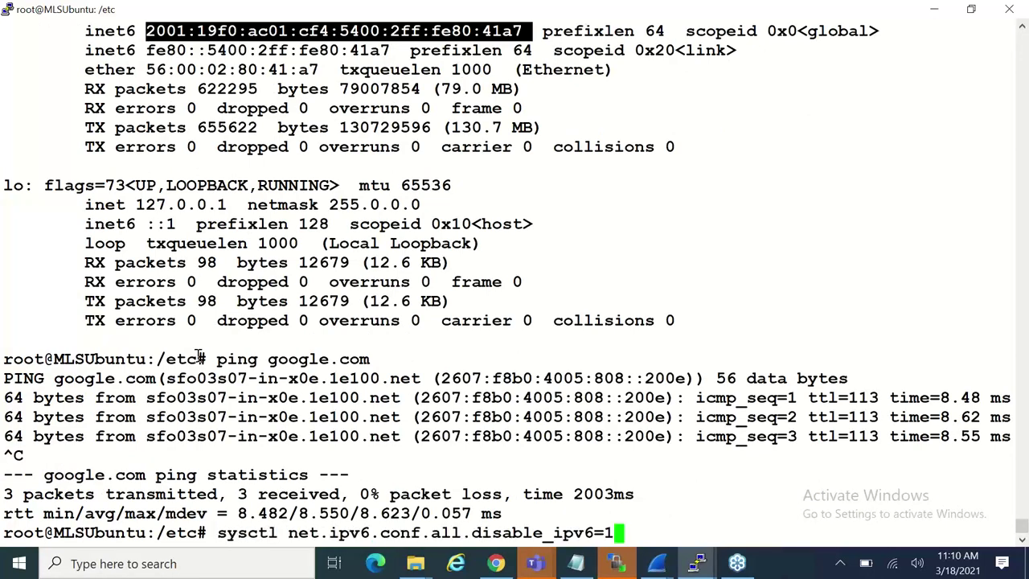
pyautogui.press('Down')
pyautogui.press('Up')
pyautogui.press('Up')
pyautogui.press('Up')
pyautogui.press('Up')
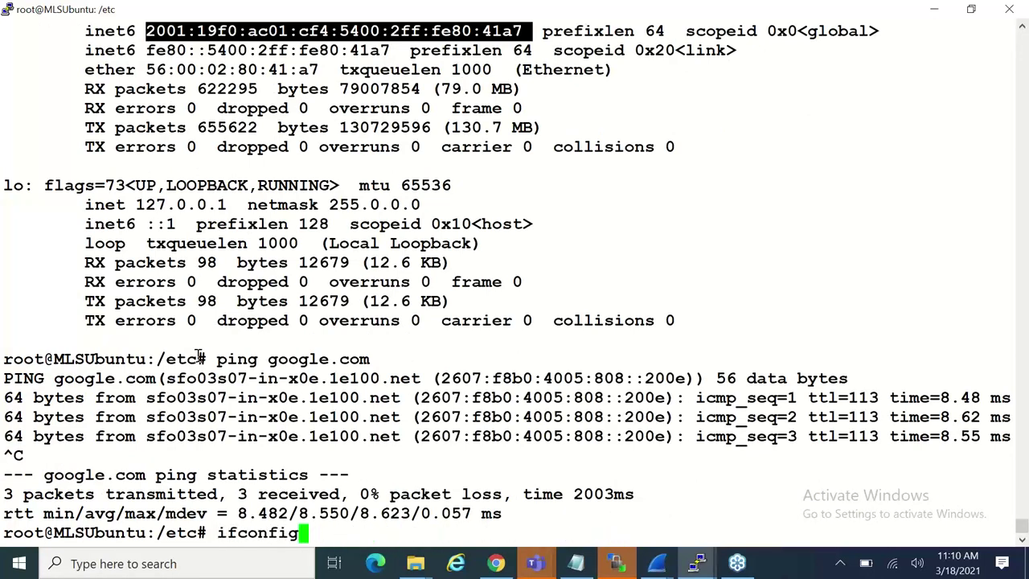
pyautogui.press('Up')
pyautogui.press('Down')
pyautogui.press('Down')
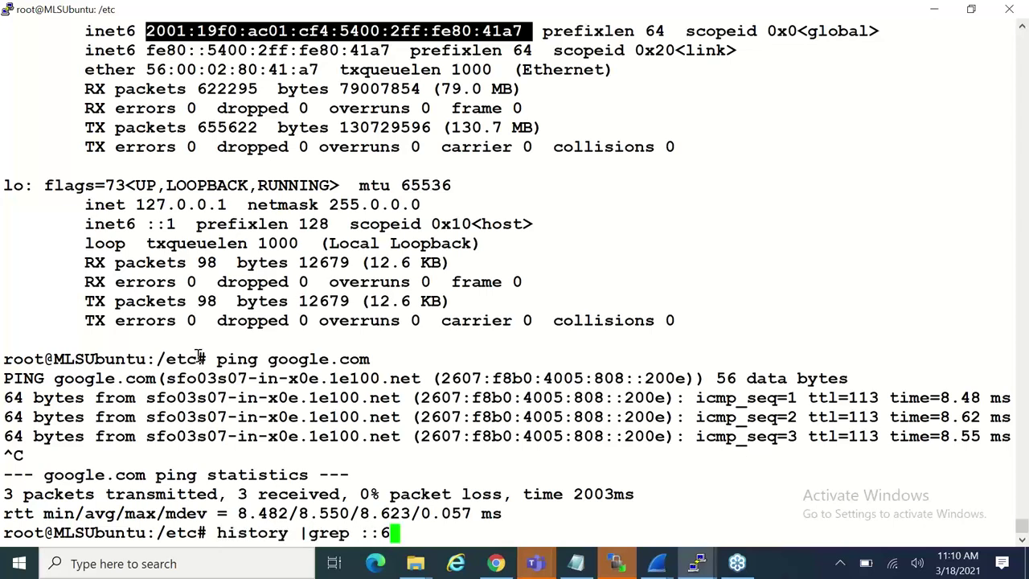
pyautogui.press('Up')
pyautogui.press('Up')
pyautogui.press('Down')
pyautogui.press('Down')
pyautogui.press('Up')
pyautogui.press('Up')
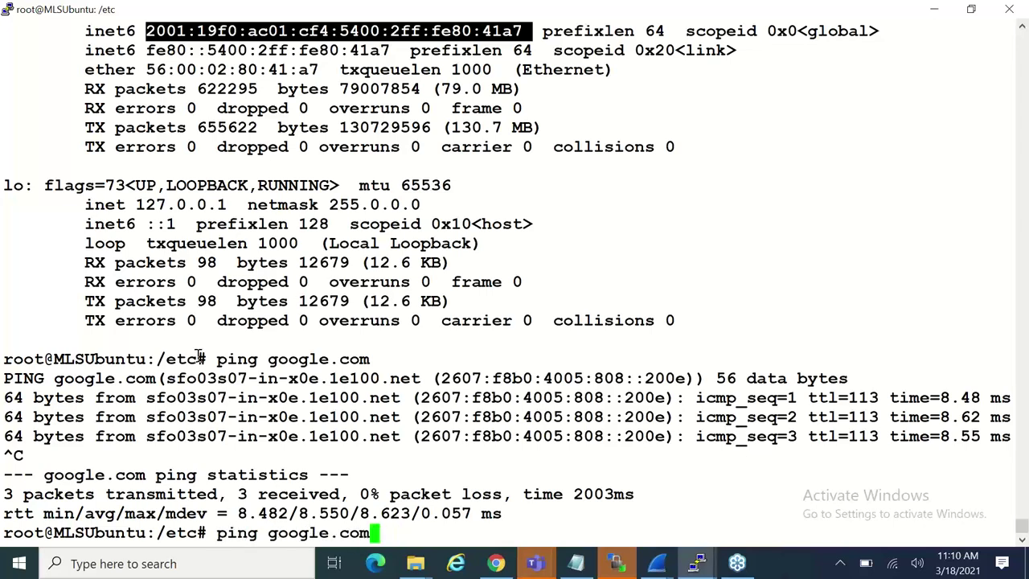
pyautogui.press('Down')
pyautogui.press('Up')
pyautogui.press('Up')
pyautogui.press('Down')
pyautogui.press('Down')
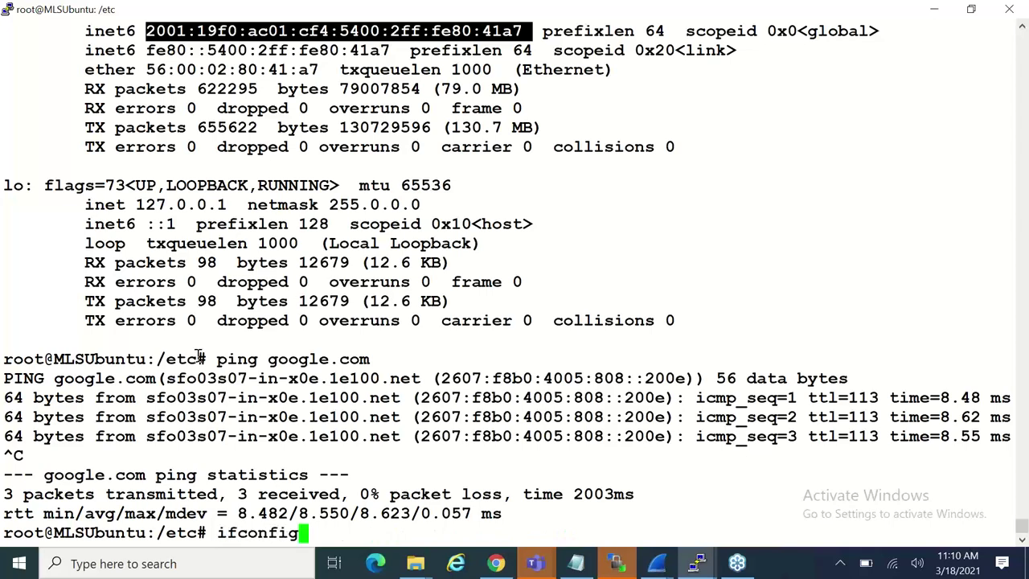
pyautogui.press('Up')
pyautogui.press('Up')
pyautogui.press('Up')
pyautogui.press('Up')
pyautogui.press('Down')
pyautogui.press('Down')
pyautogui.press('Down')
pyautogui.press('Down')
pyautogui.press('Down')
pyautogui.press('Down')
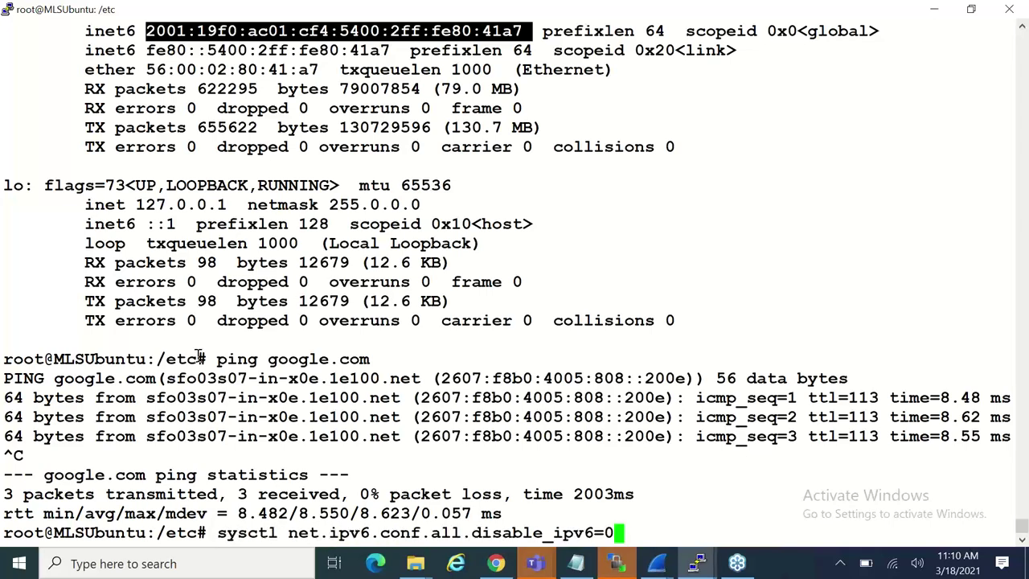
pyautogui.press('Up')
pyautogui.press('Down')
pyautogui.press('Up')
pyautogui.press('Up')
pyautogui.press('Up')
pyautogui.press('Up')
pyautogui.press('Up')
pyautogui.press('Up')
pyautogui.press('Up')
pyautogui.press('Up')
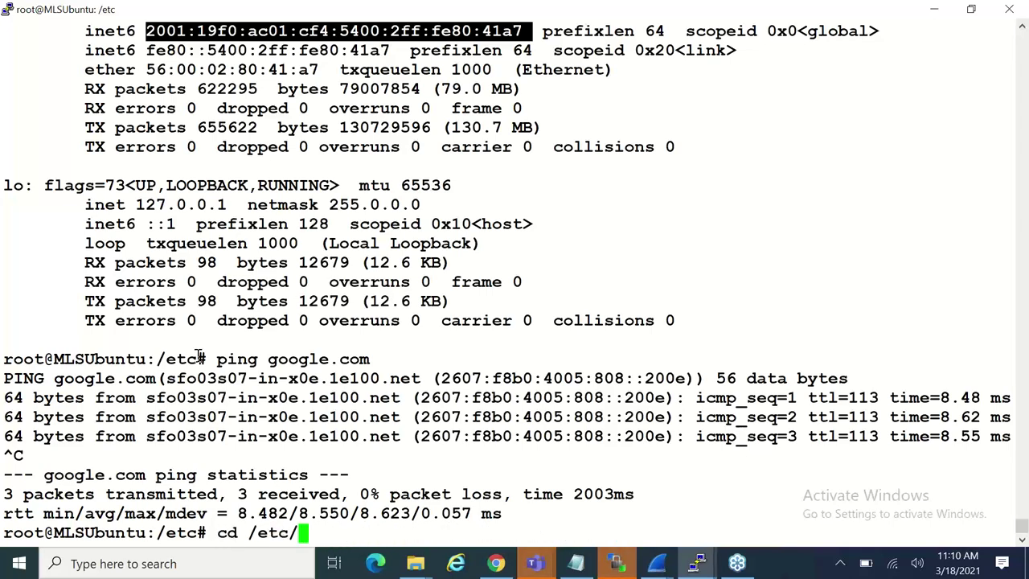
pyautogui.press('Down')
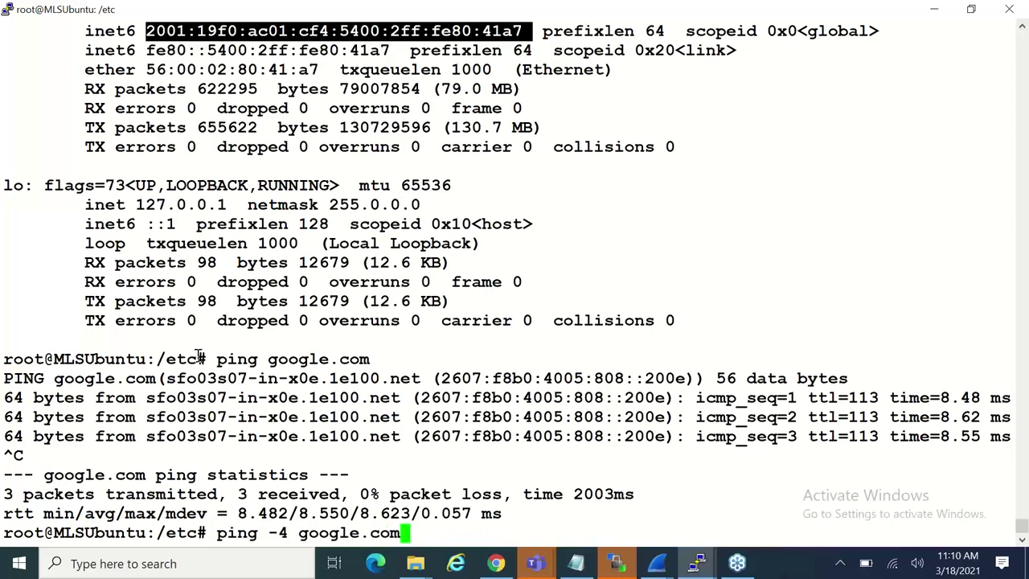
pyautogui.press('Down')
pyautogui.press('Down')
pyautogui.press('Up')
pyautogui.press('Down')
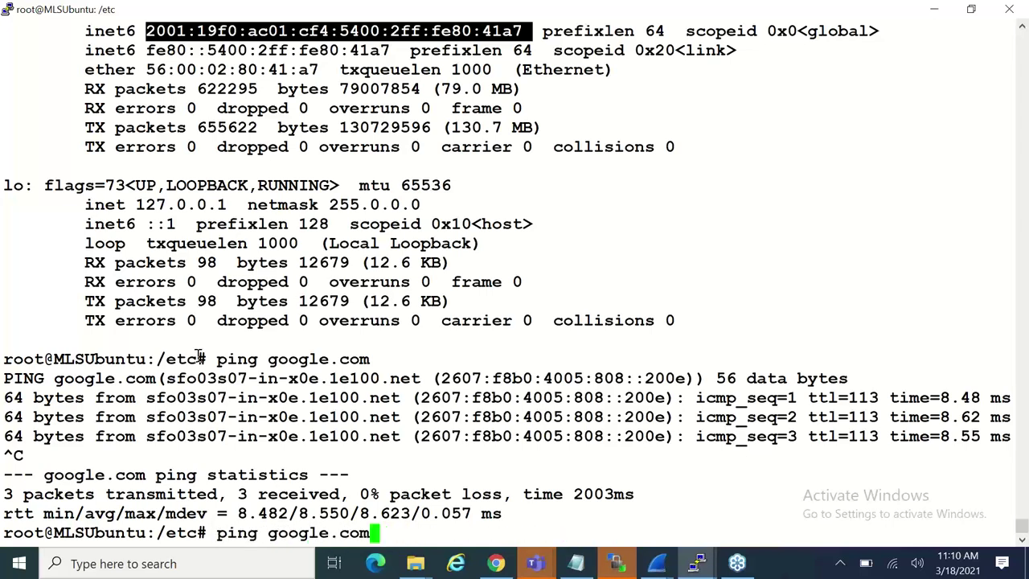
pyautogui.press('Up')
pyautogui.press('Down')
pyautogui.press('Up')
pyautogui.press('Up')
pyautogui.press('Up')
pyautogui.press('Down')
pyautogui.press('Down')
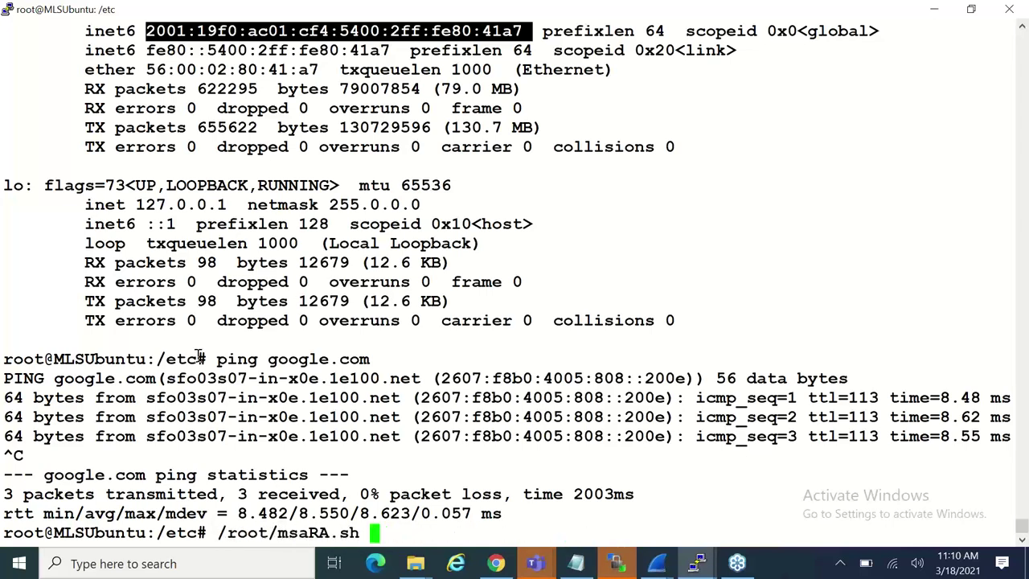
pyautogui.press('Up')
pyautogui.press('Up')
pyautogui.press('Up')
pyautogui.press('Down')
pyautogui.press('Down')
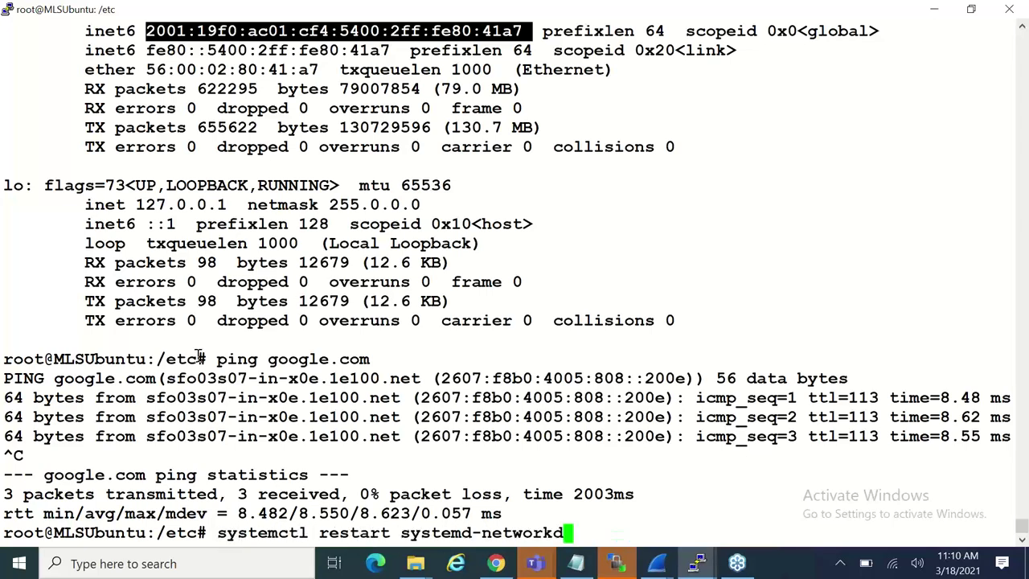
pyautogui.press('Down')
pyautogui.press('Down')
pyautogui.press('Down')
pyautogui.press('Up')
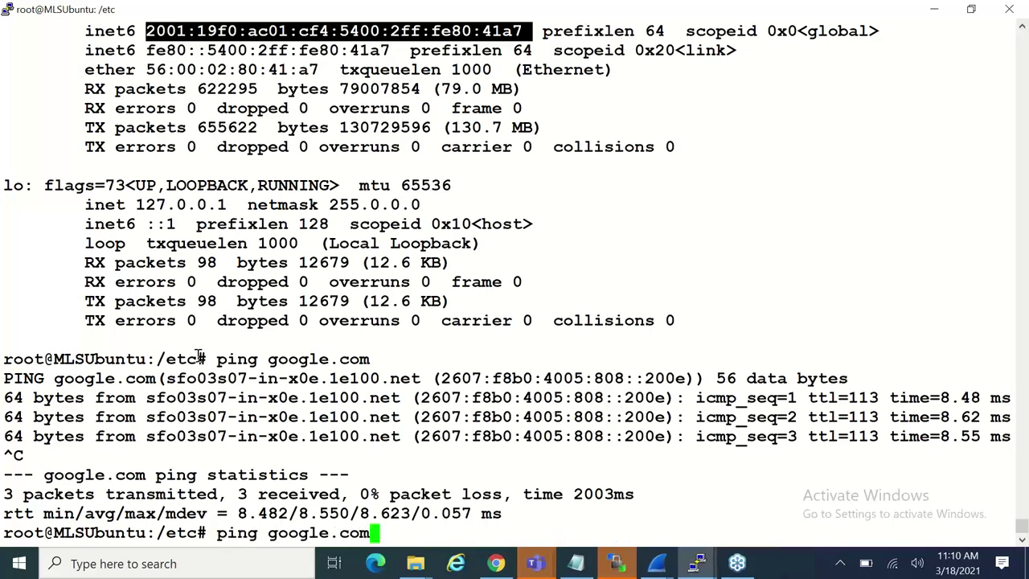
pyautogui.press('Down')
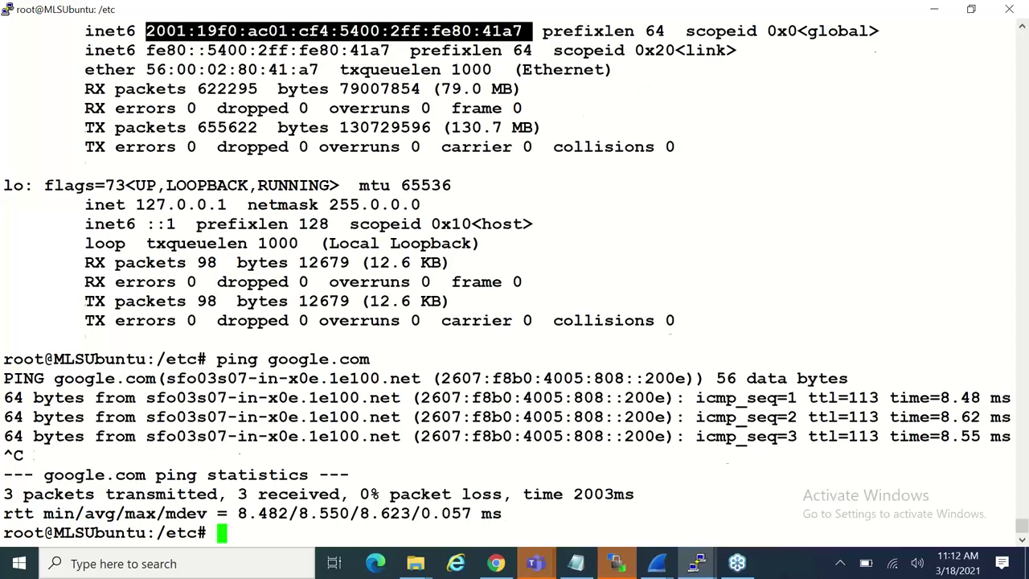
pyautogui.scroll(2, 577, 111)
pyautogui.scroll(-2, 575, 107)
pyautogui.press('Up')
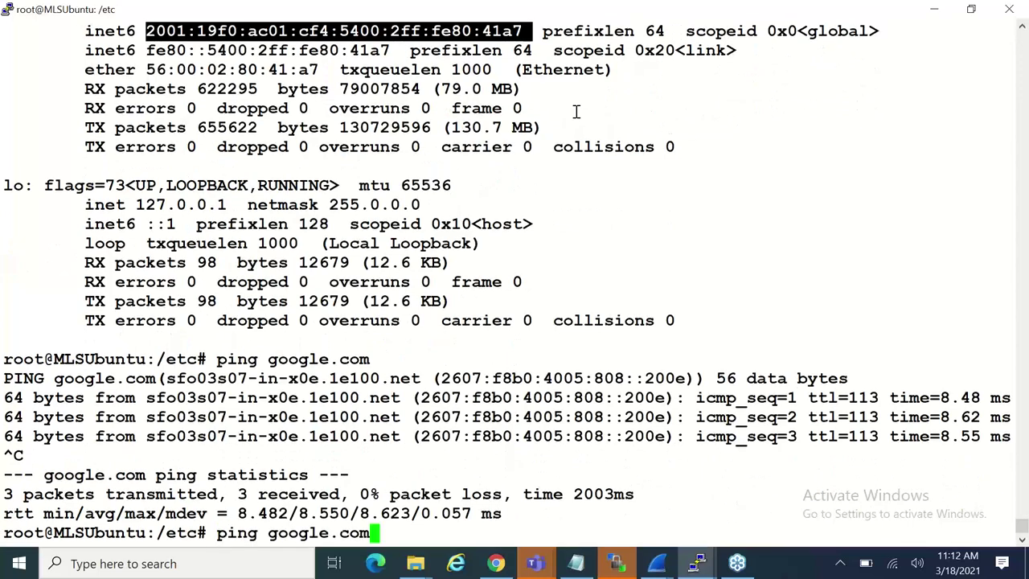
pyautogui.press('Down')
# Add ten empty prompt lines, run ifconfig, and highlight the <host> scope of the lo interface and the fe80 link-local address of ens3.
pyautogui.press('Return')
pyautogui.press('Return')
pyautogui.press('Return')
pyautogui.press('Return')
pyautogui.press('Return')
pyautogui.press('Return')
pyautogui.press('Return')
pyautogui.press('Return')
pyautogui.press('Return')
pyautogui.press('Return')
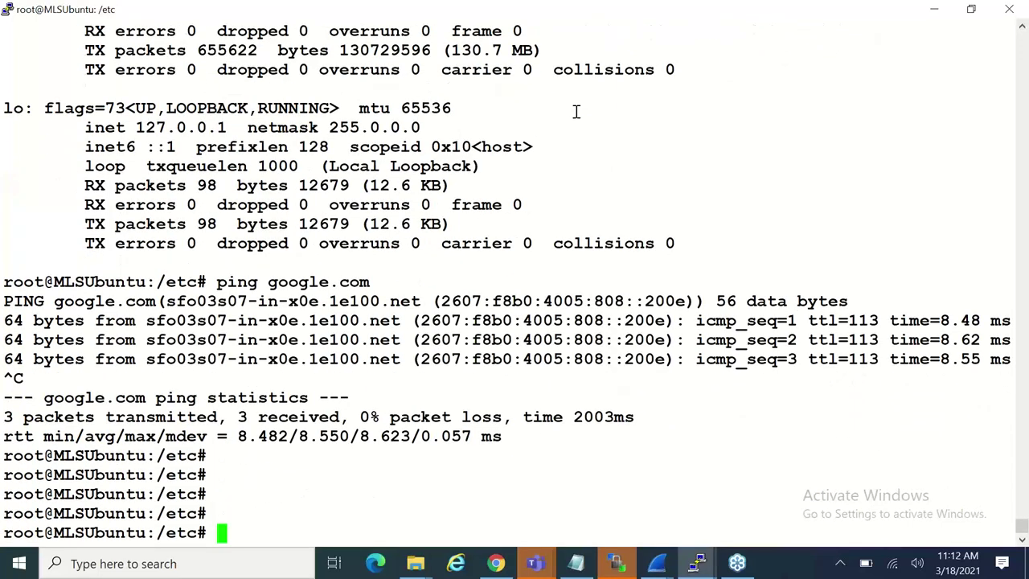
pyautogui.write('ifconfig')
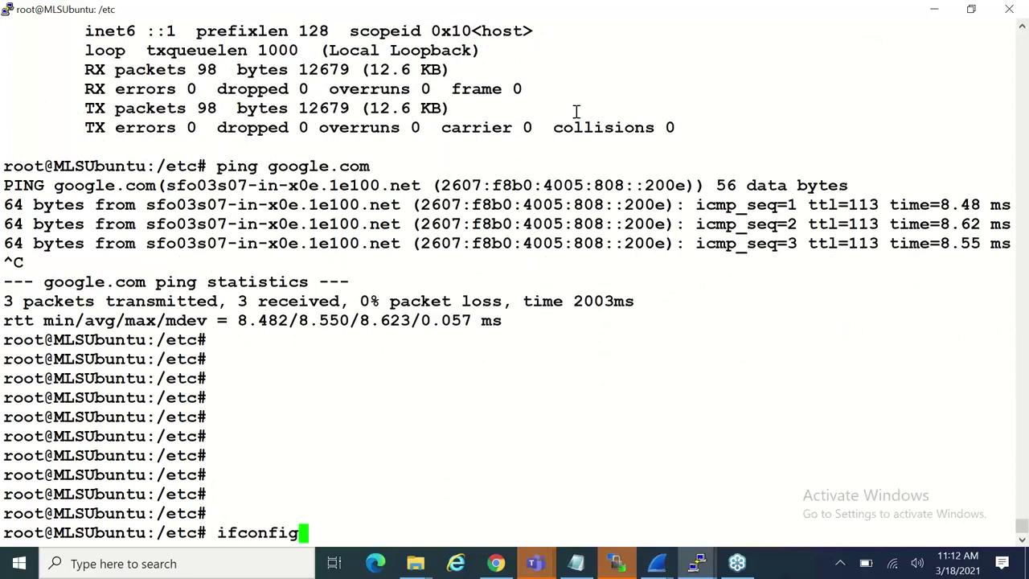
pyautogui.press('Return')
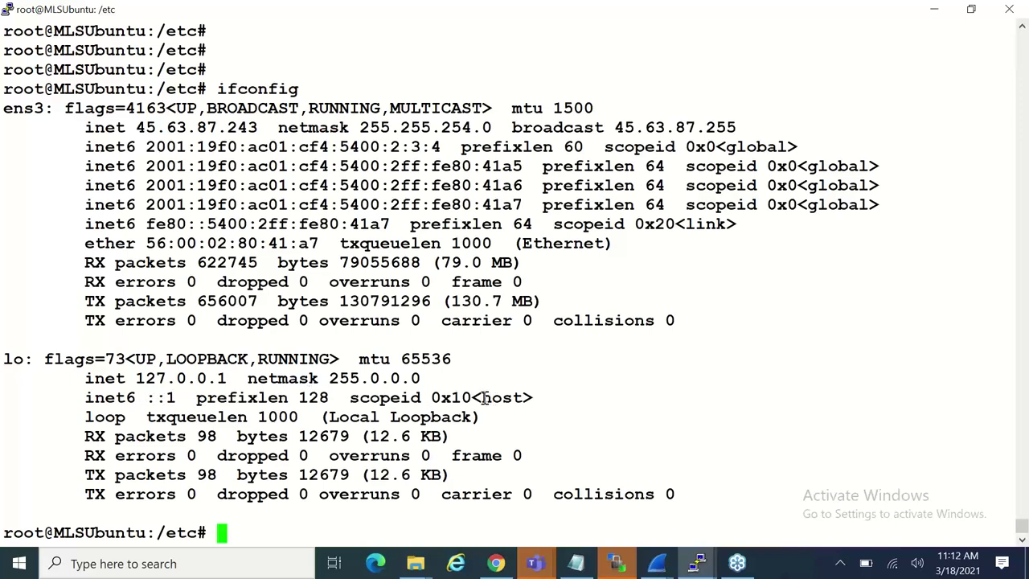
pyautogui.moveTo(476, 397); pyautogui.dragTo(538, 399)
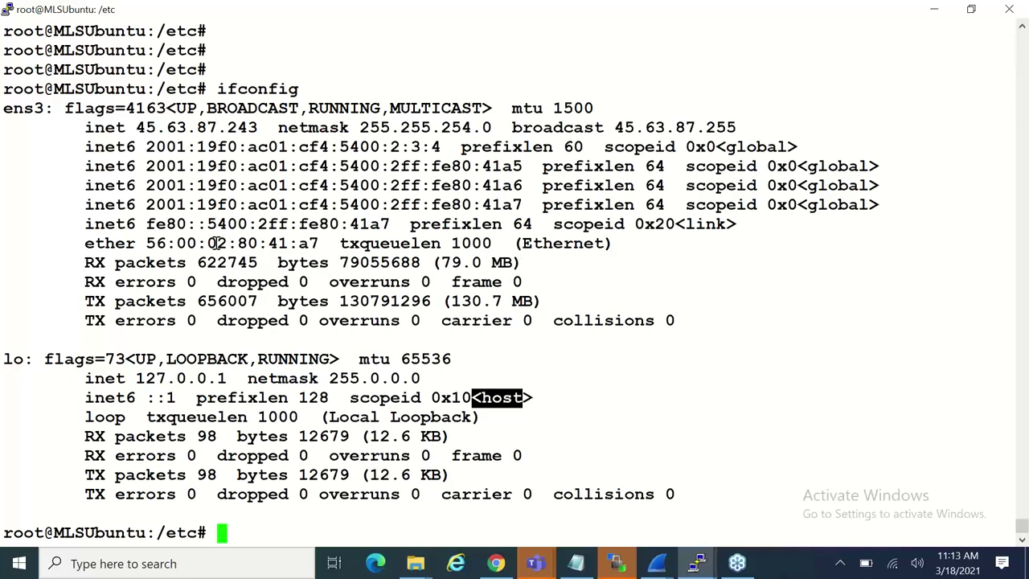
pyautogui.moveTo(145, 224); pyautogui.dragTo(392, 225)
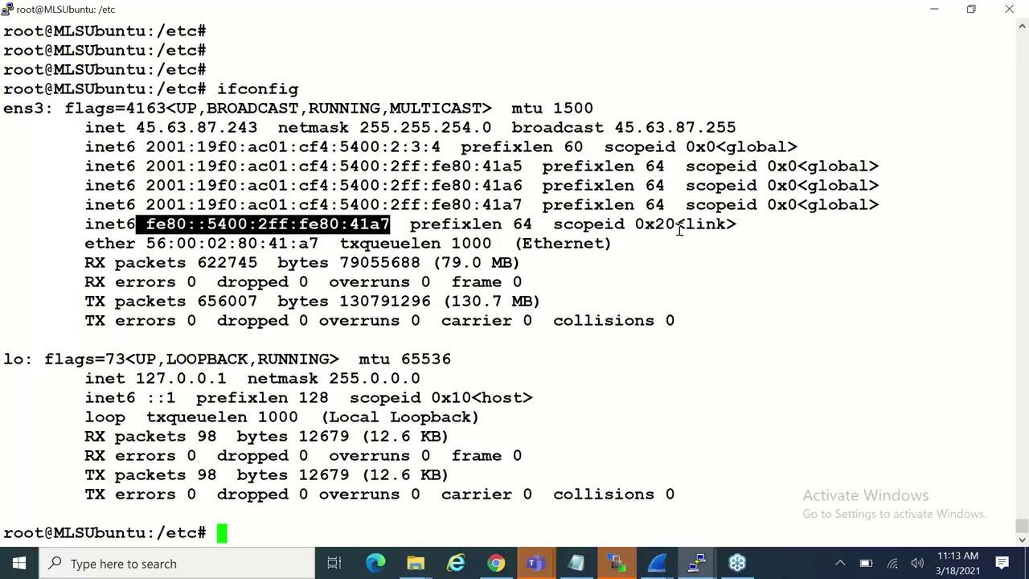
# Highlight the link scope of the fe80 address and the <global> scope of the address ending in 41a7 on ens3.
pyautogui.moveTo(686, 226); pyautogui.dragTo(738, 227)
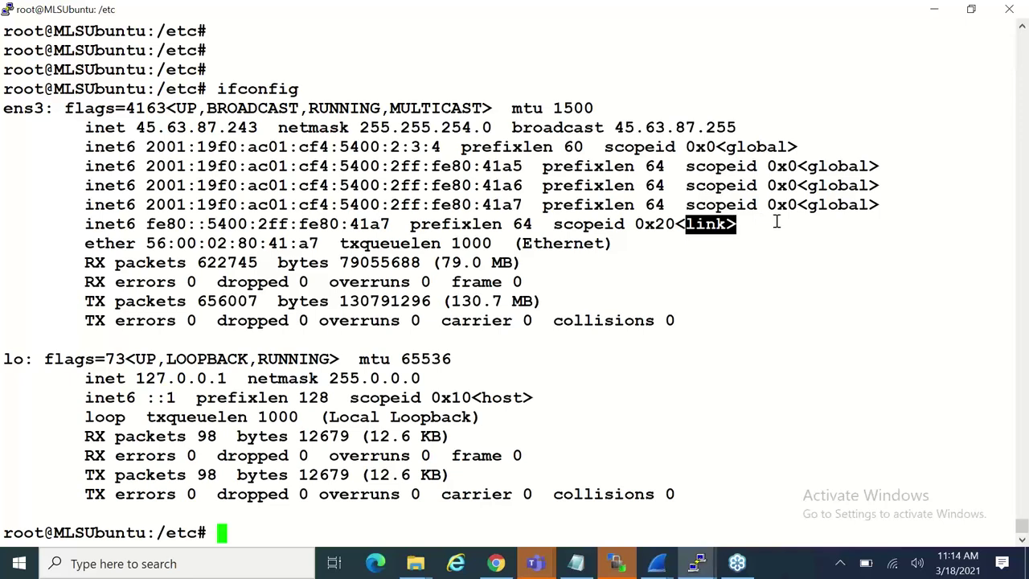
pyautogui.click(810, 207)
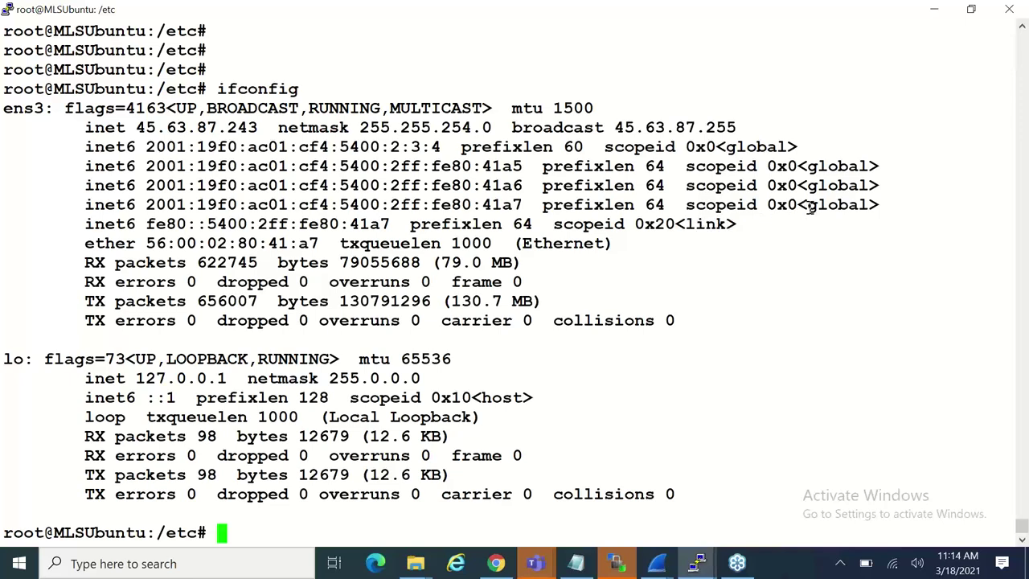
pyautogui.moveTo(801, 206); pyautogui.dragTo(881, 207)
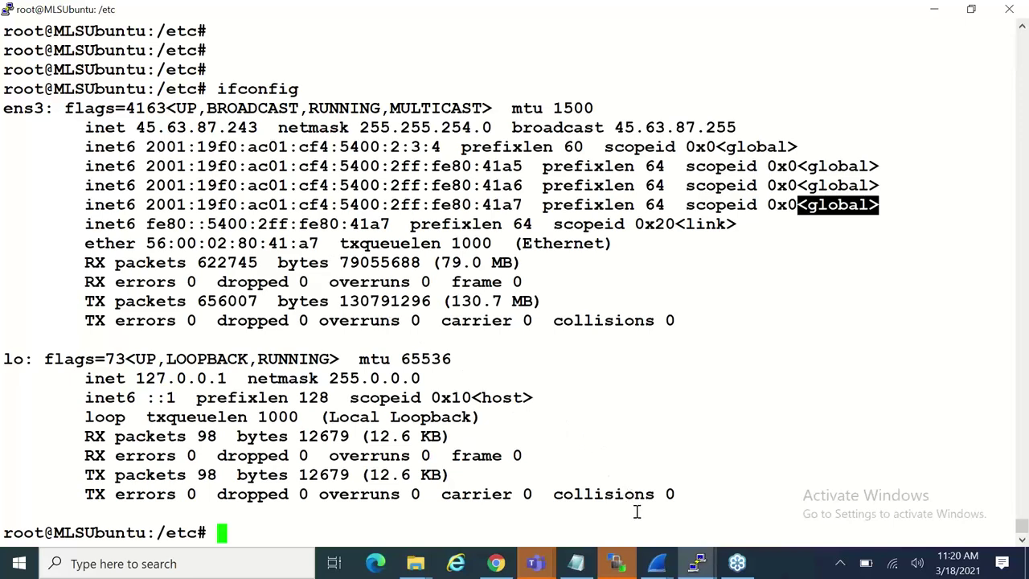
# Switch to the Wireshark capture showing the Neighbor Solicitation packet and inspect its Source, Destination and Target Address fields.
pyautogui.moveTo(658, 565)
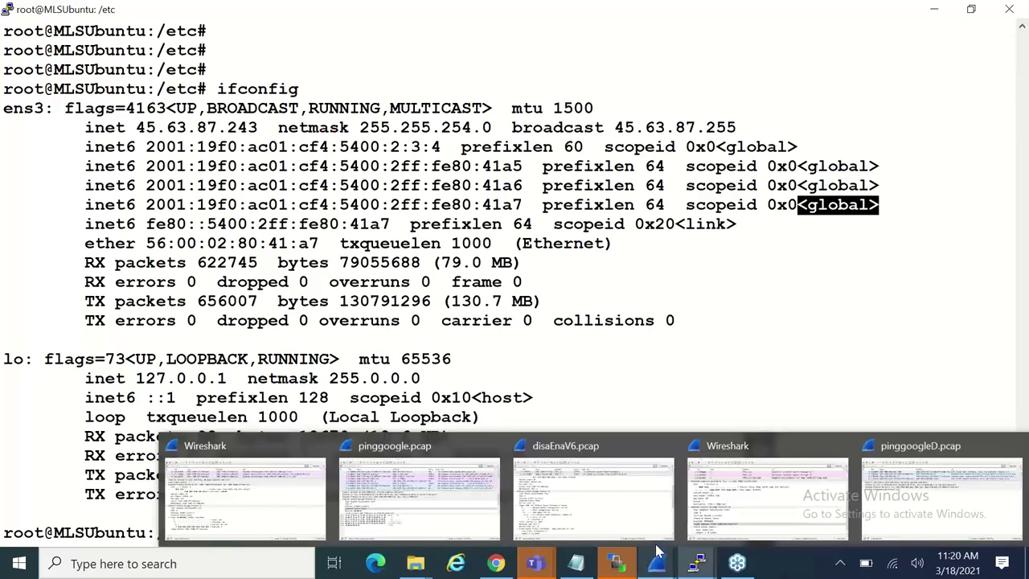
pyautogui.moveTo(682, 519)
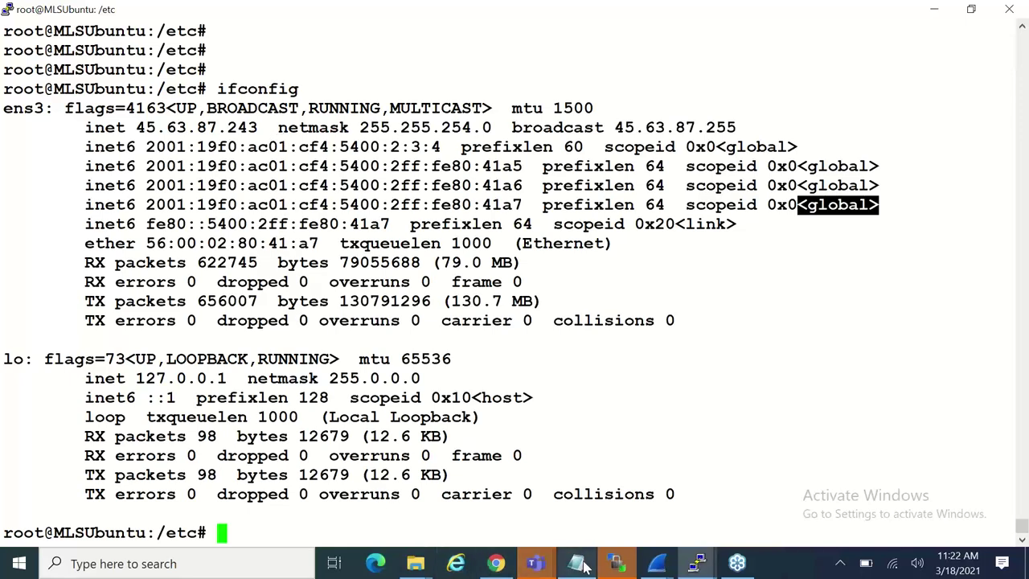
pyautogui.moveTo(657, 560)
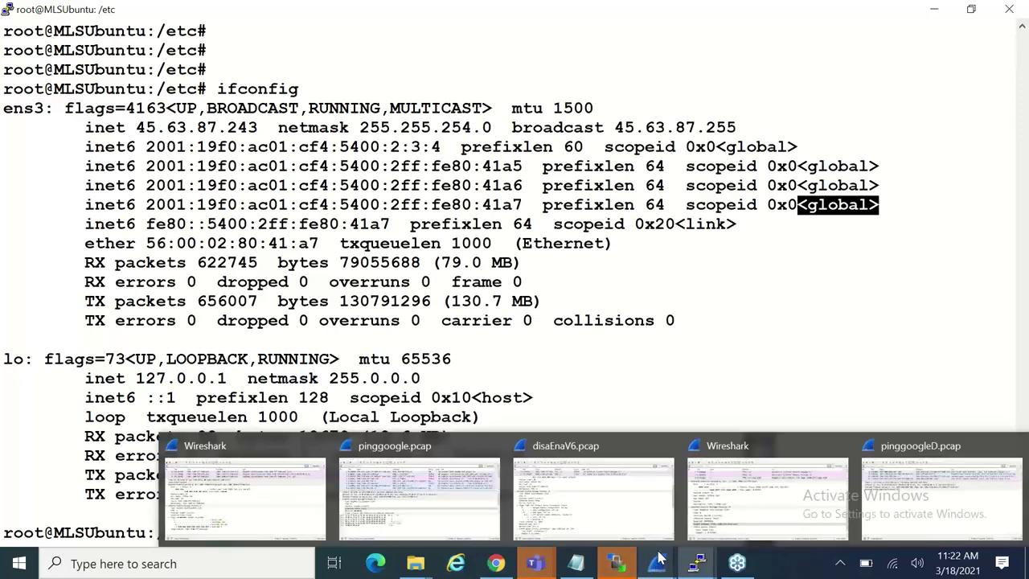
pyautogui.click(771, 476)
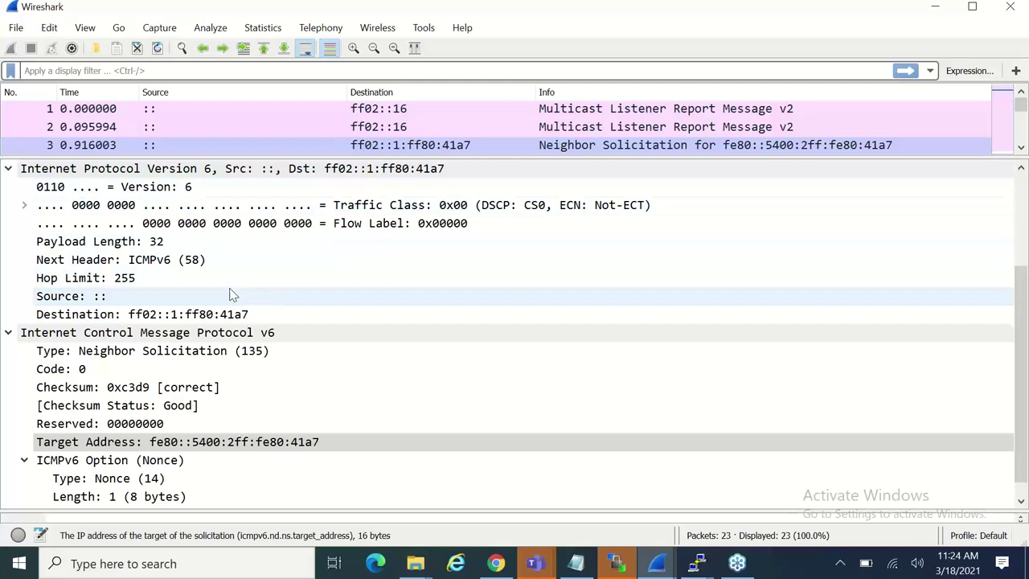
pyautogui.click(102, 298)
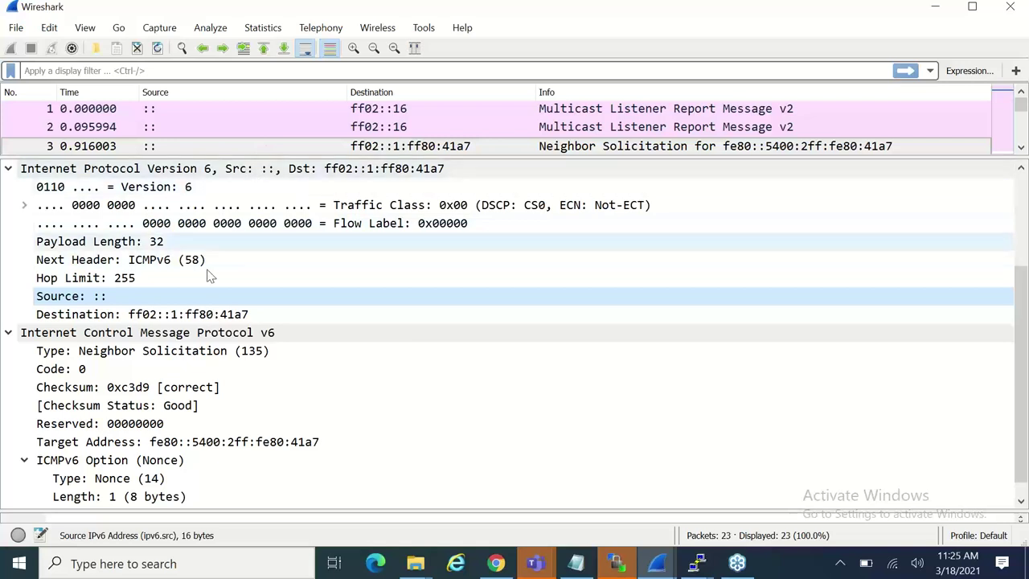
pyautogui.click(142, 318)
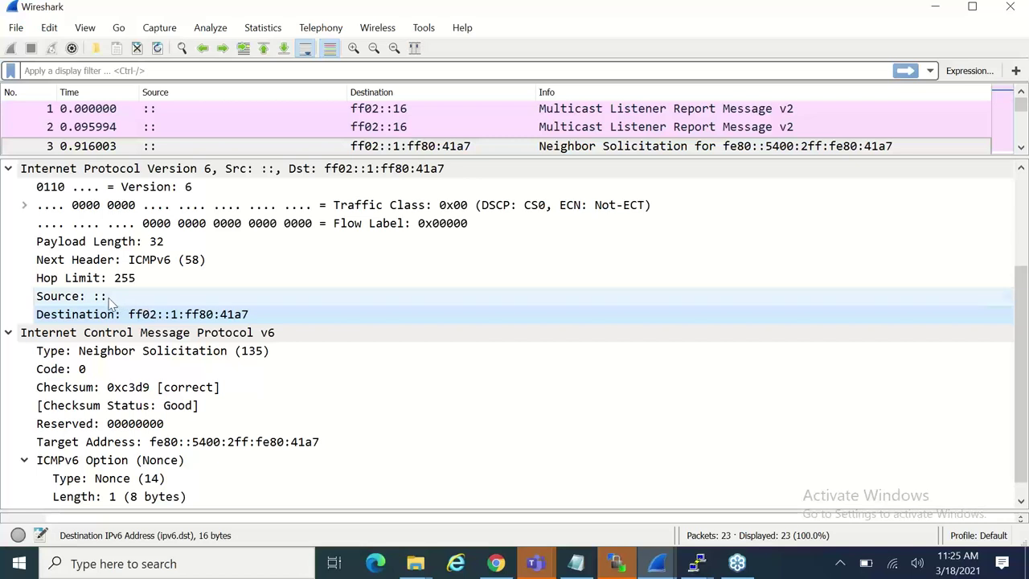
pyautogui.click(108, 299)
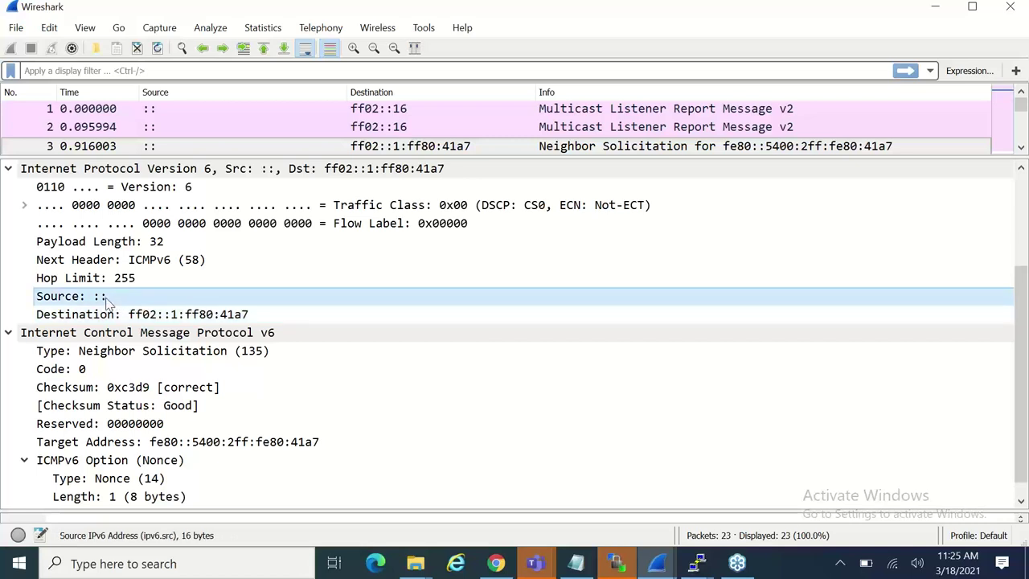
pyautogui.click(146, 316)
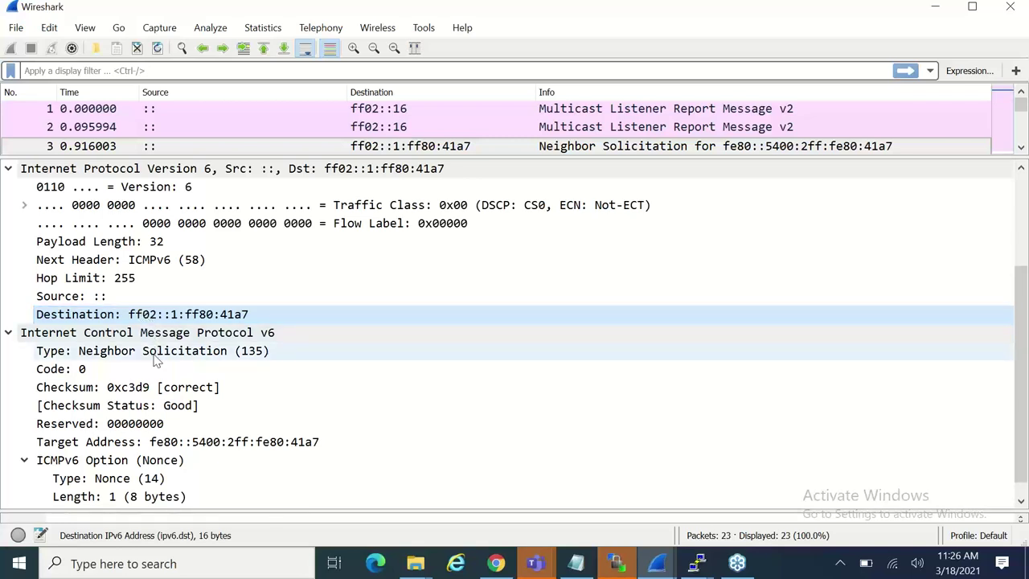
pyautogui.click(127, 444)
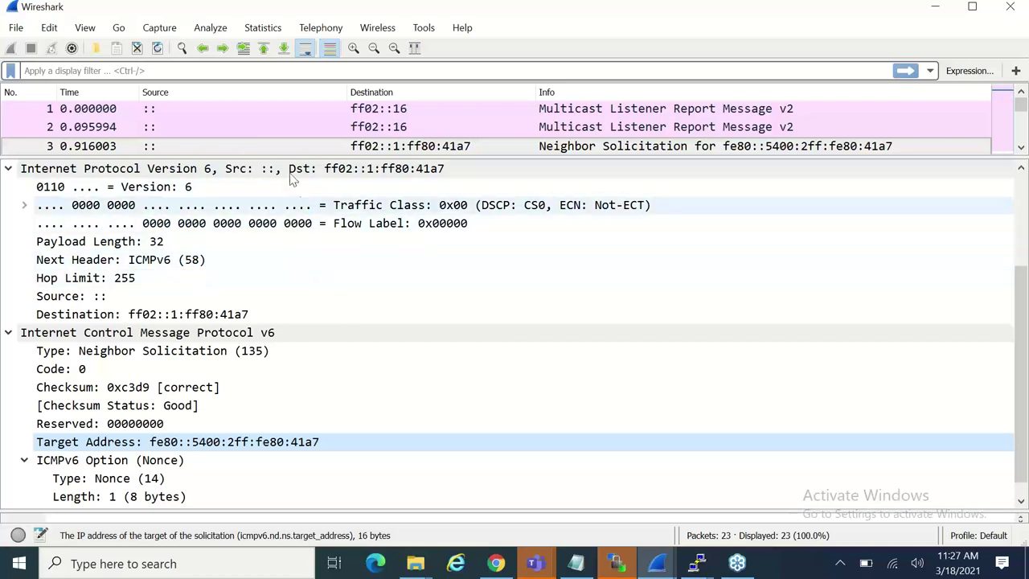
# Compare the Neighbor Solicitation in packet 3 with the Multicast Listener Report in packet 2, ending on packet 3.
pyautogui.click(261, 147)
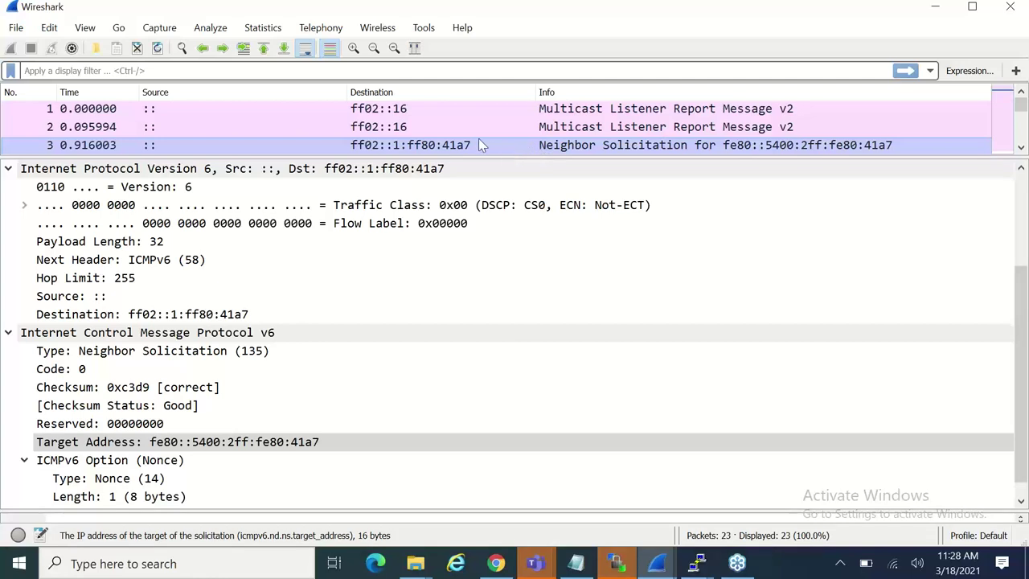
pyautogui.click(436, 126)
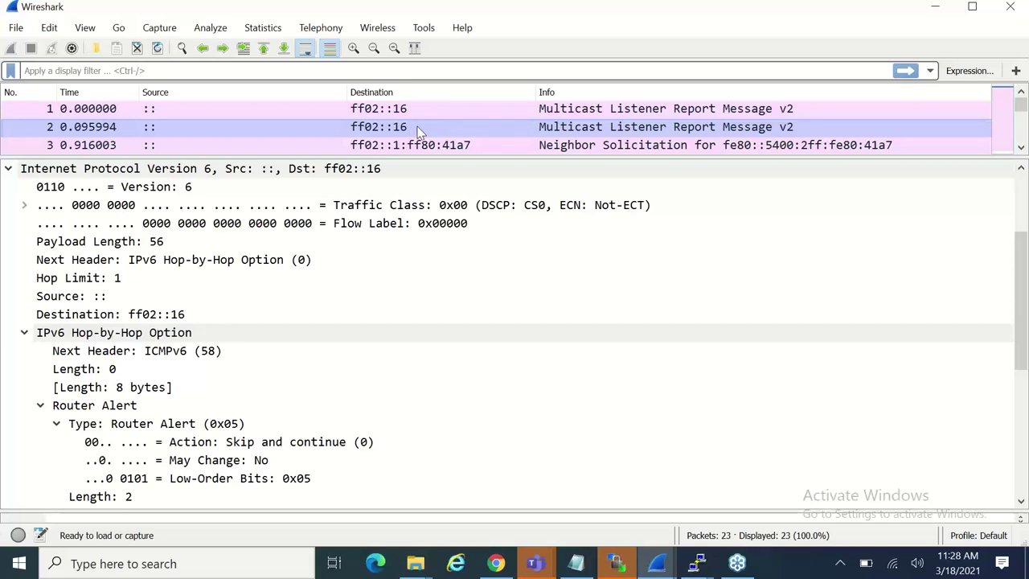
pyautogui.click(372, 149)
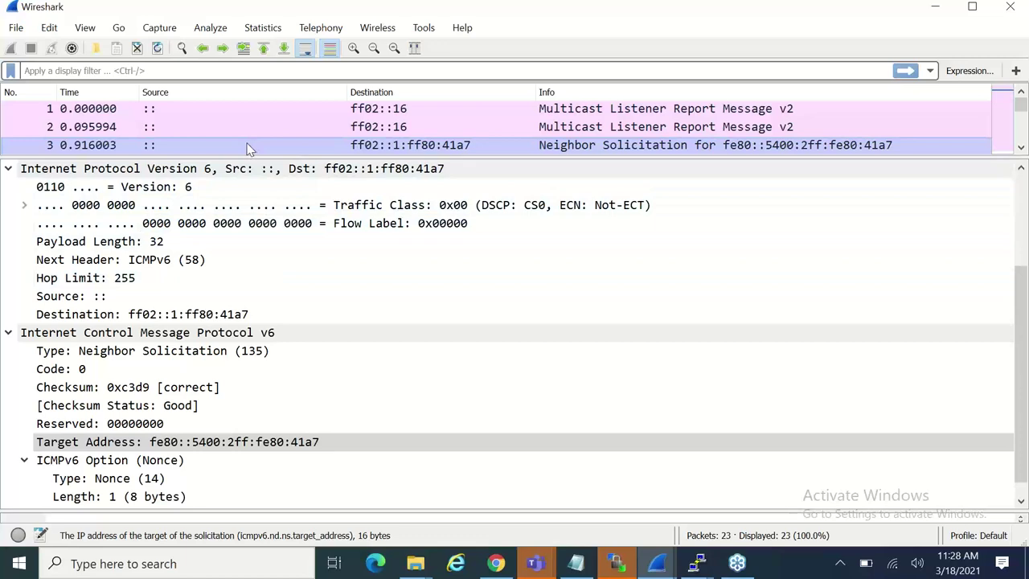
# Step through the capture from packet 3 to packet 8 and return to the Router Advertisement in packet 6.
pyautogui.press('Down')
pyautogui.press('Down')
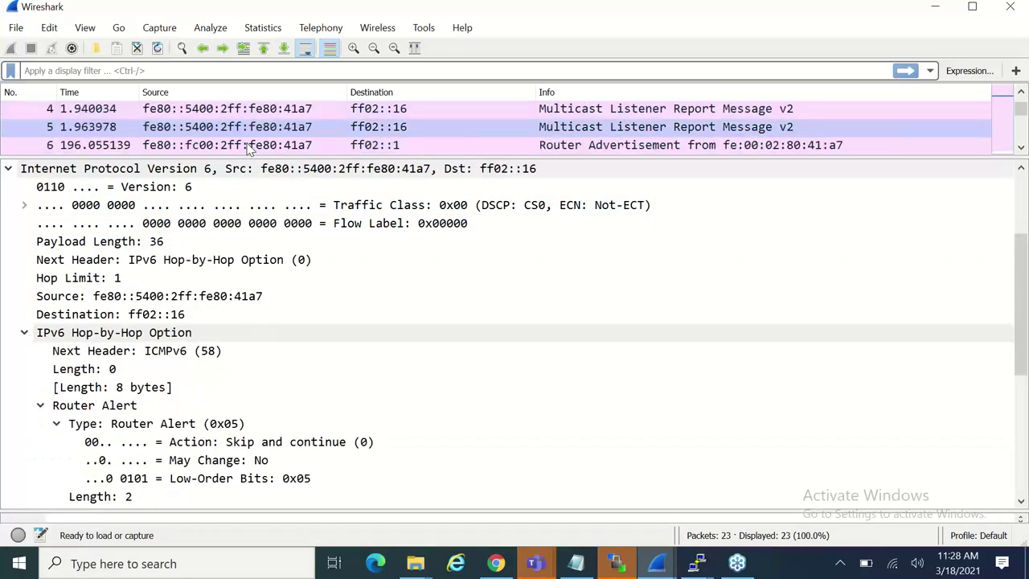
pyautogui.press('Down')
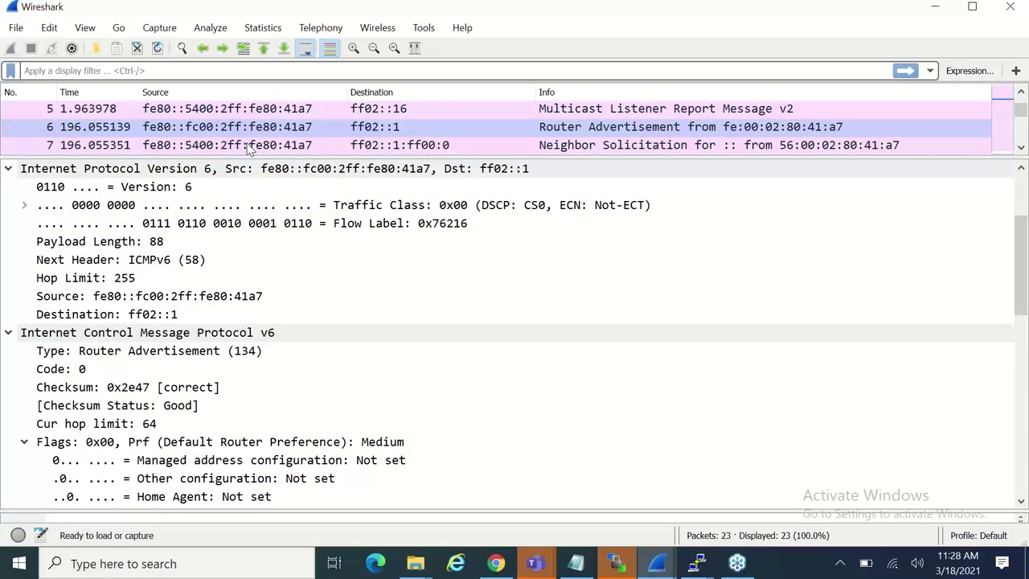
pyautogui.press('Down')
pyautogui.press('Down')
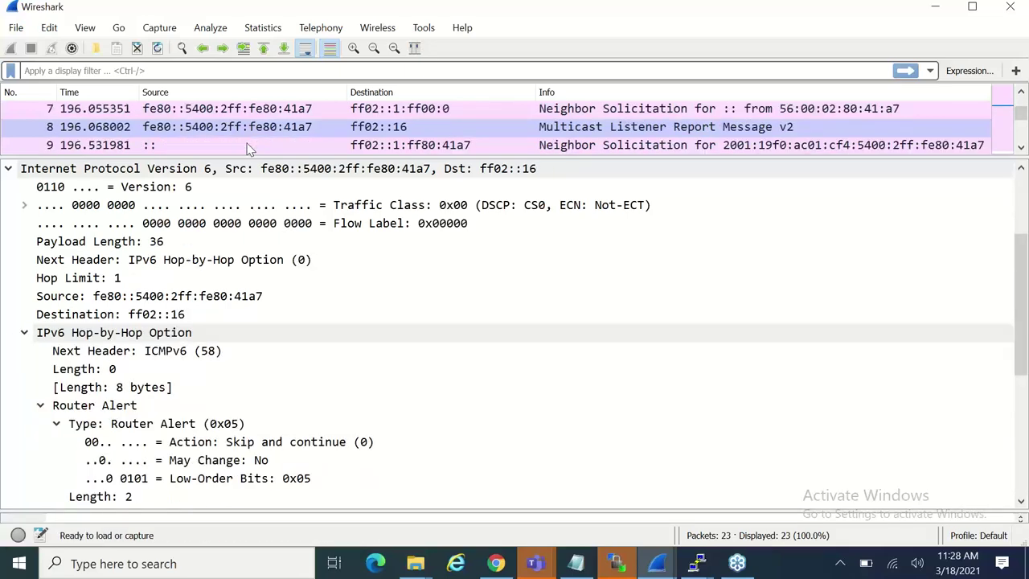
pyautogui.press('Up')
pyautogui.press('Up')
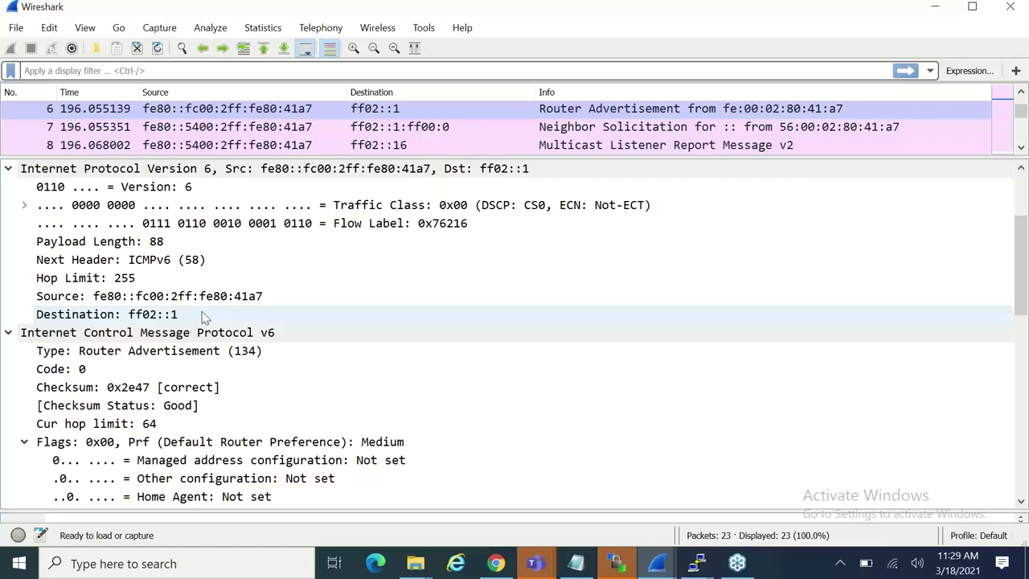
# Inspect the Source, Destination and ICMPv6 Type fields of the Router Advertisement packet.
pyautogui.click(123, 298)
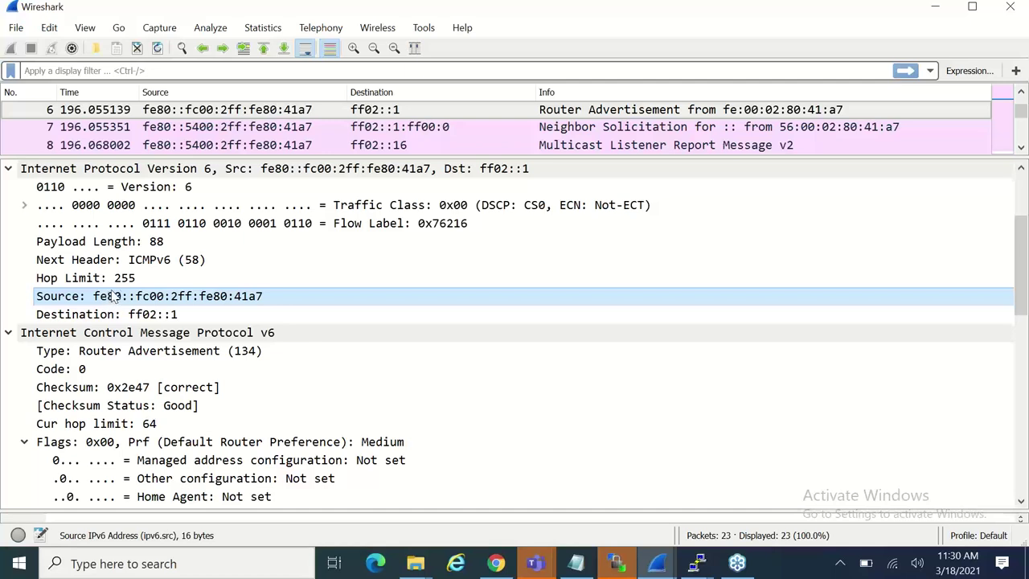
pyautogui.click(103, 318)
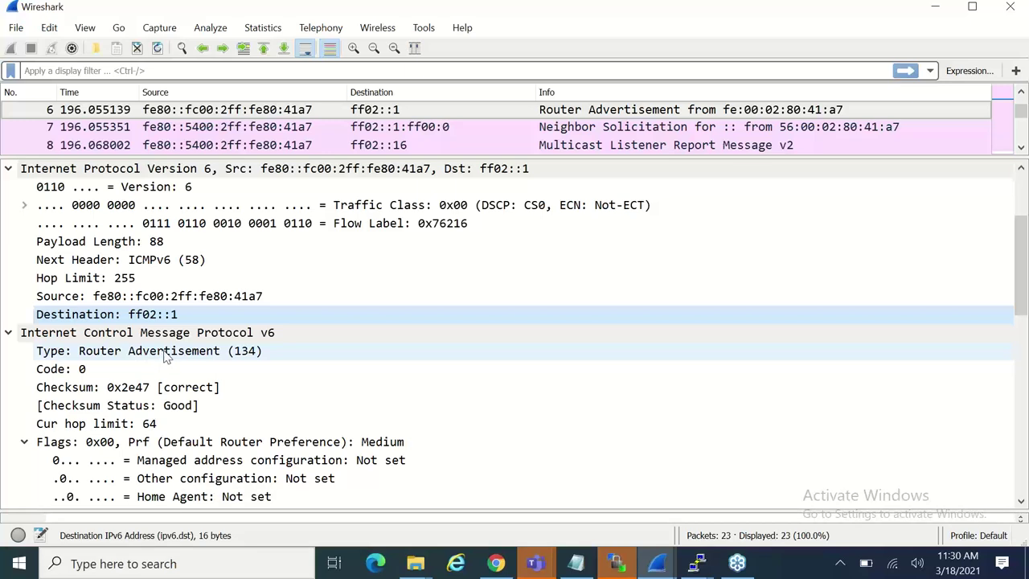
pyautogui.click(166, 359)
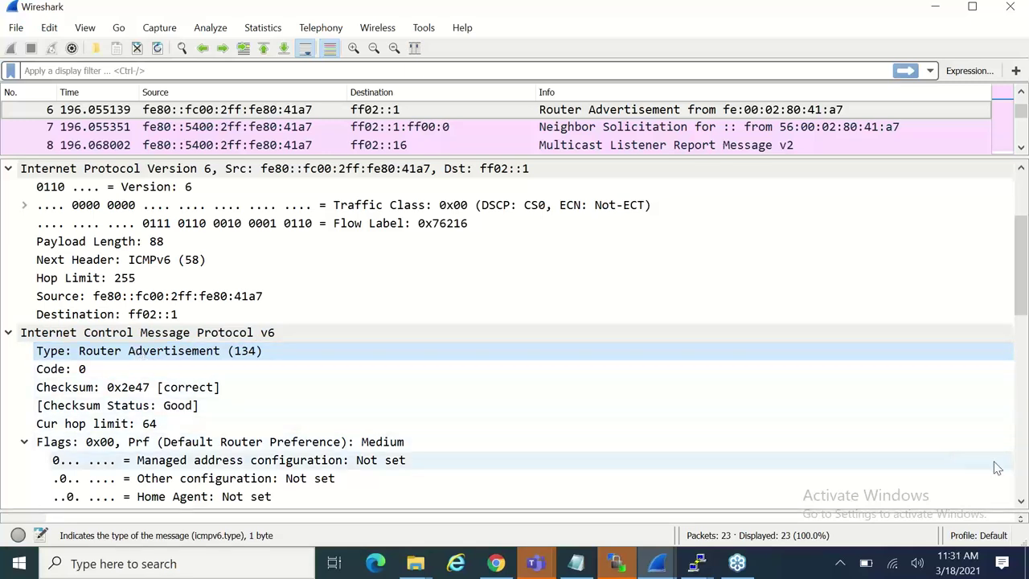
# Review the Router Advertisement's flags and timers and select its ICMPv6 Prefix information option.
pyautogui.click(1022, 504)
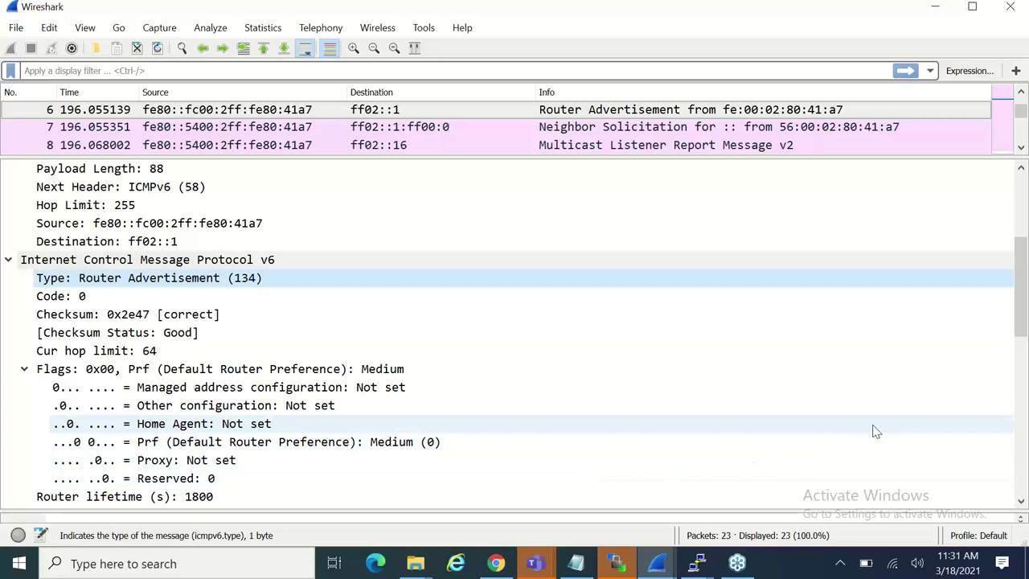
pyautogui.click(1022, 503)
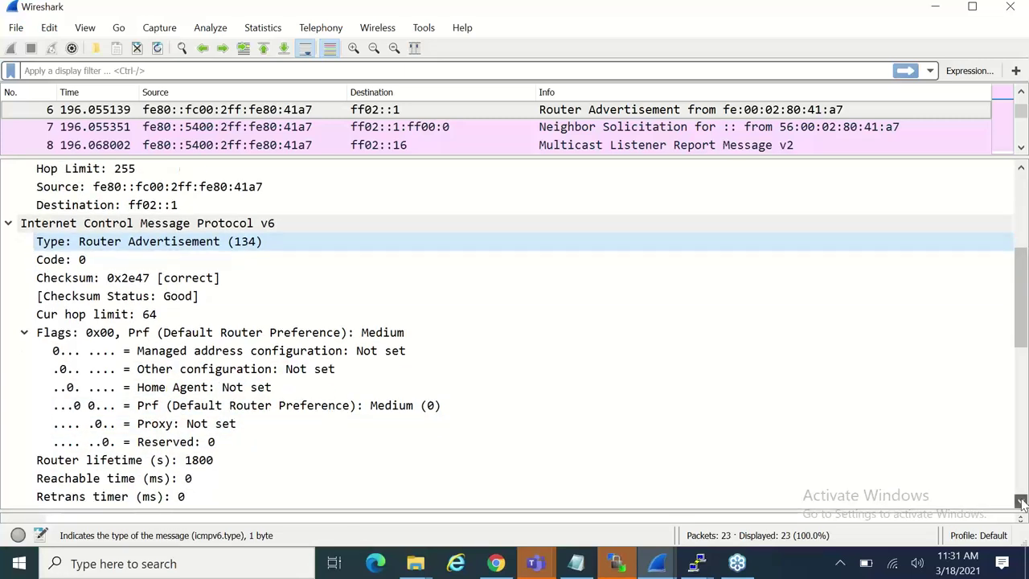
pyautogui.click(1022, 503)
pyautogui.click(1022, 503)
pyautogui.click(1022, 502)
pyautogui.click(1022, 502)
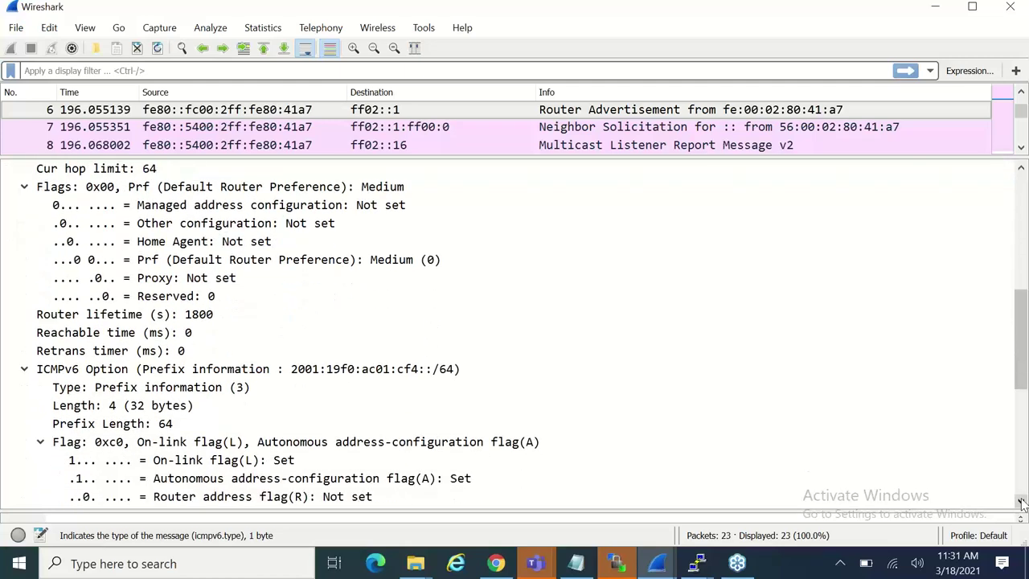
pyautogui.click(1022, 502)
pyautogui.click(1022, 503)
pyautogui.click(1022, 502)
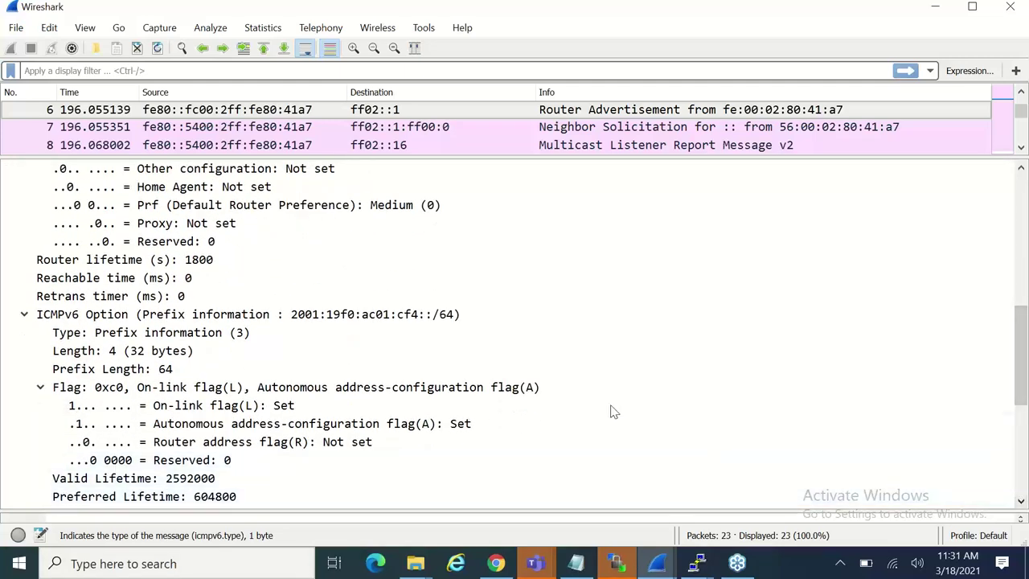
pyautogui.click(213, 318)
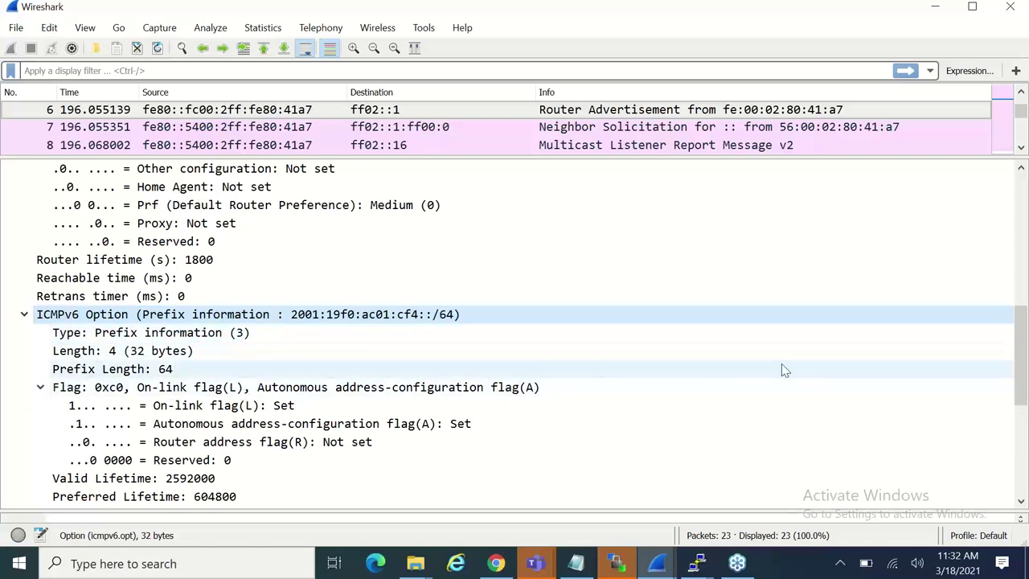
# Inspect the Recursive DNS Server option with its server address, and the MTU and source link-layer address options.
pyautogui.click(1022, 502)
pyautogui.click(1022, 502)
pyautogui.click(1022, 503)
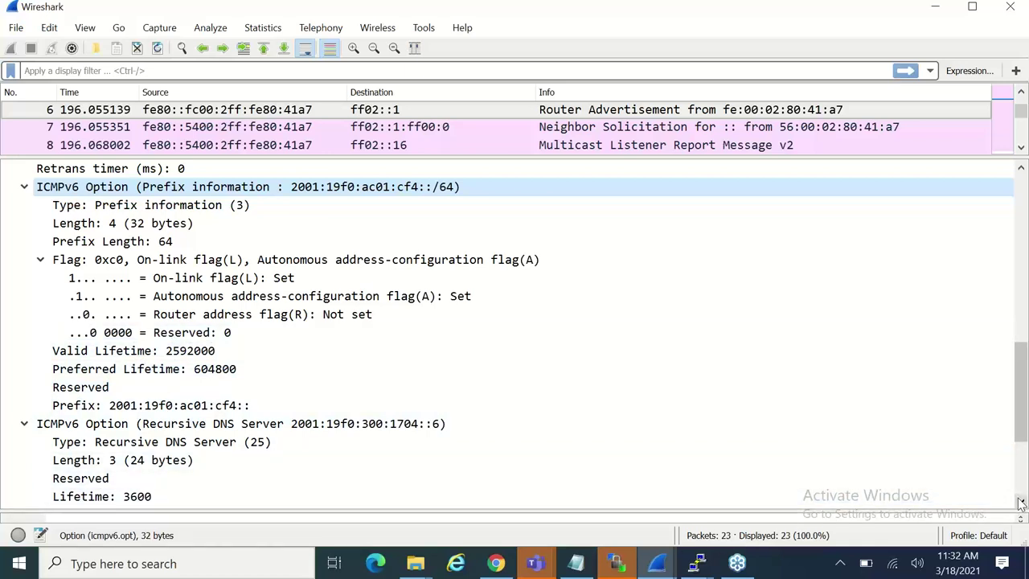
pyautogui.scroll(-2, 1021, 503)
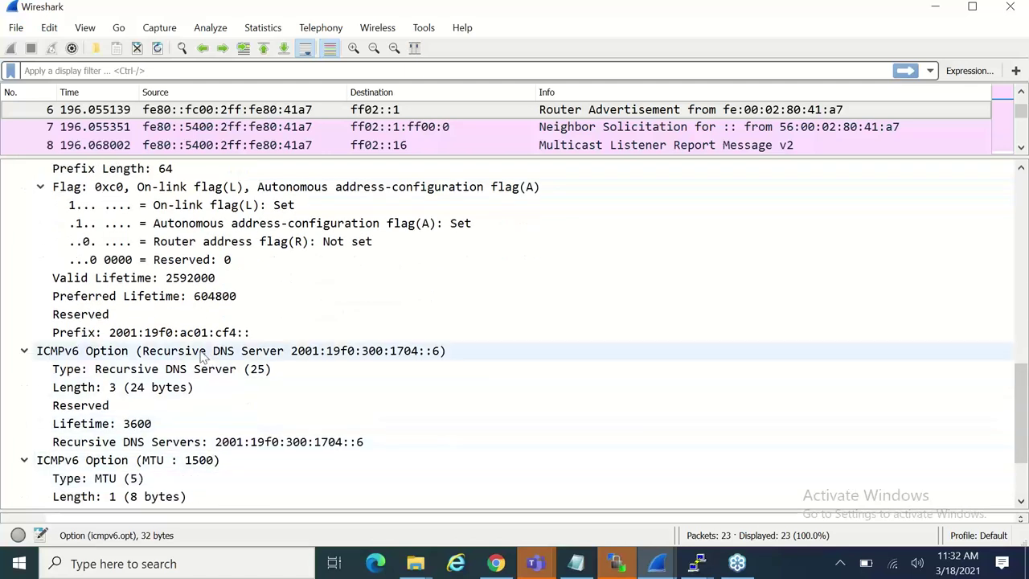
pyautogui.click(201, 354)
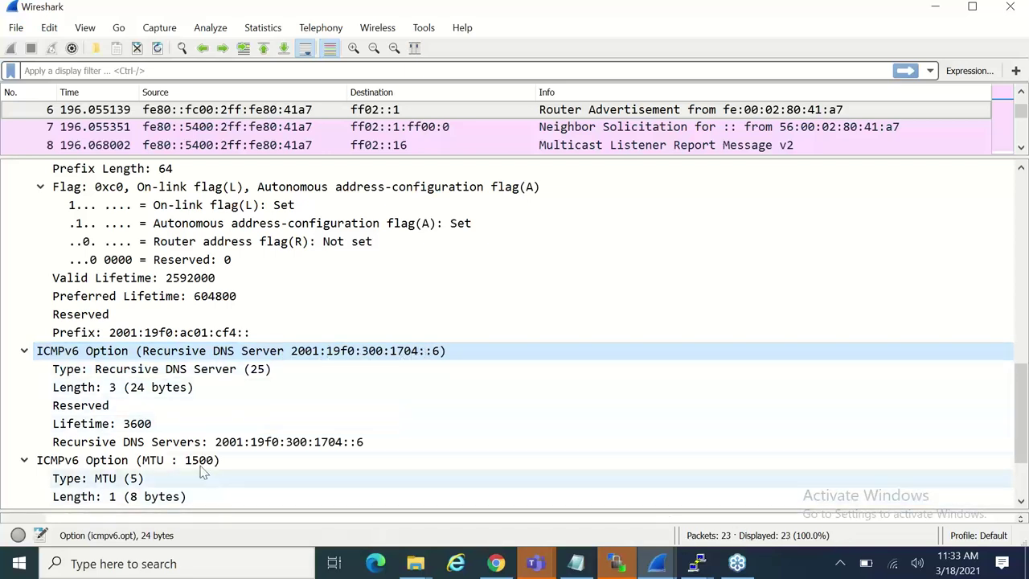
pyautogui.click(185, 442)
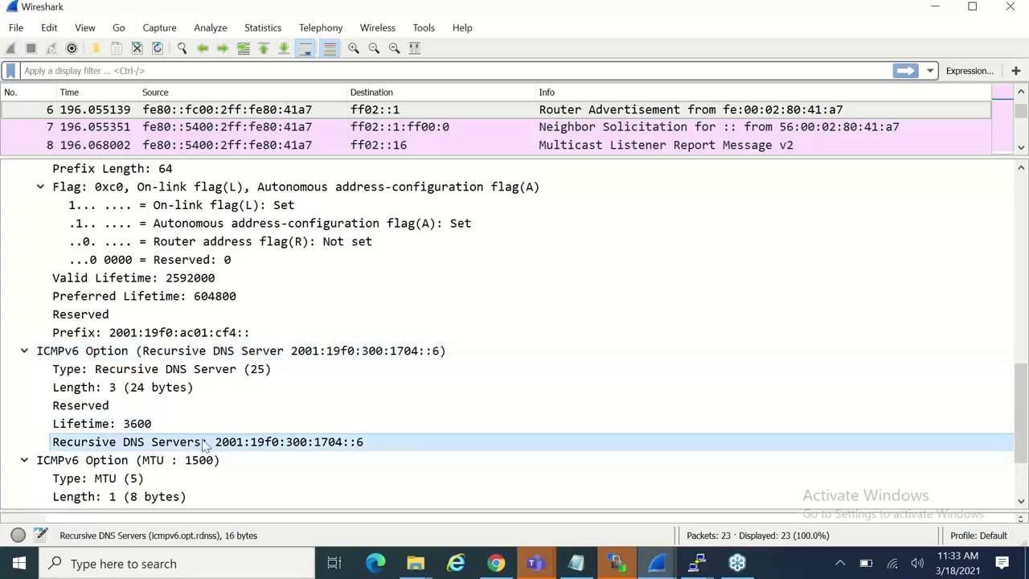
pyautogui.click(1021, 504)
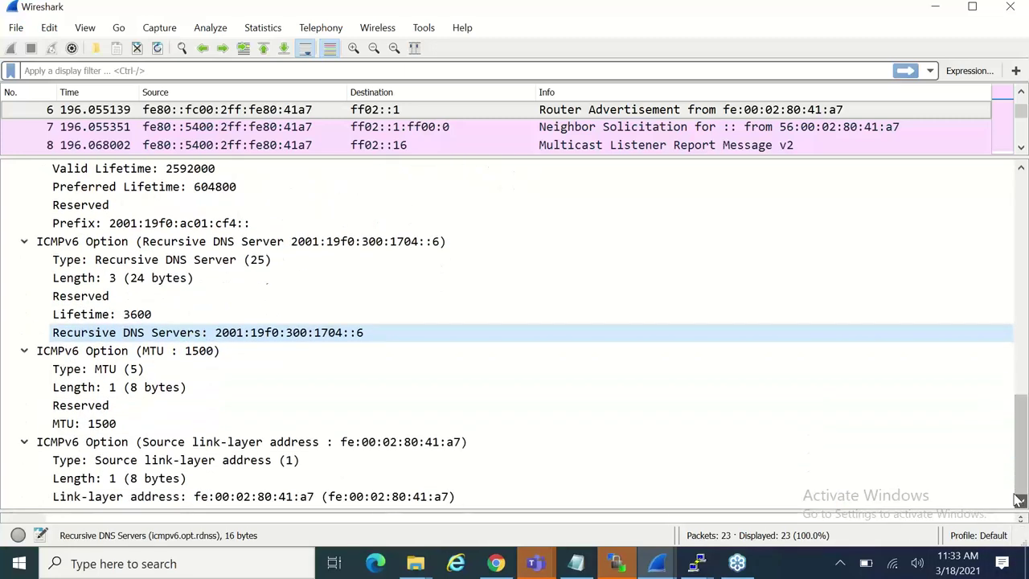
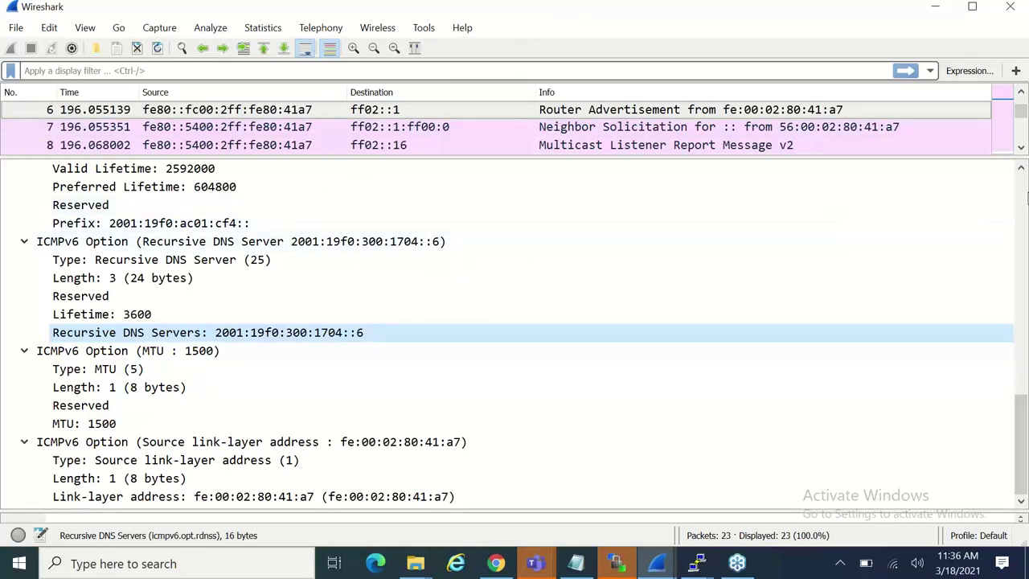
# Go back up the Router Advertisement's details and inspect its IPv6 Source and Destination addresses.
pyautogui.click(1020, 193)
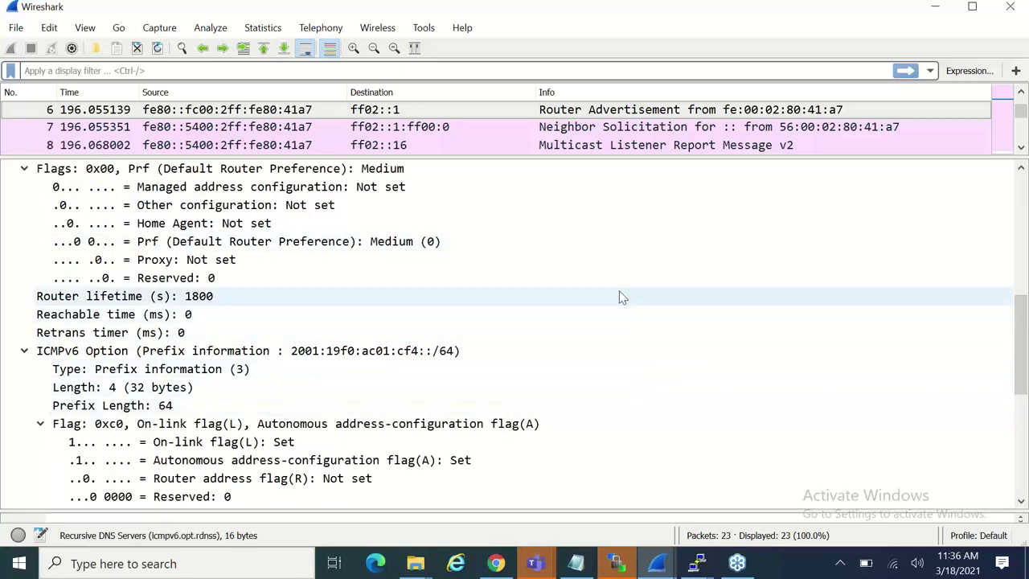
pyautogui.click(1021, 172)
pyautogui.doubleClick(1020, 170)
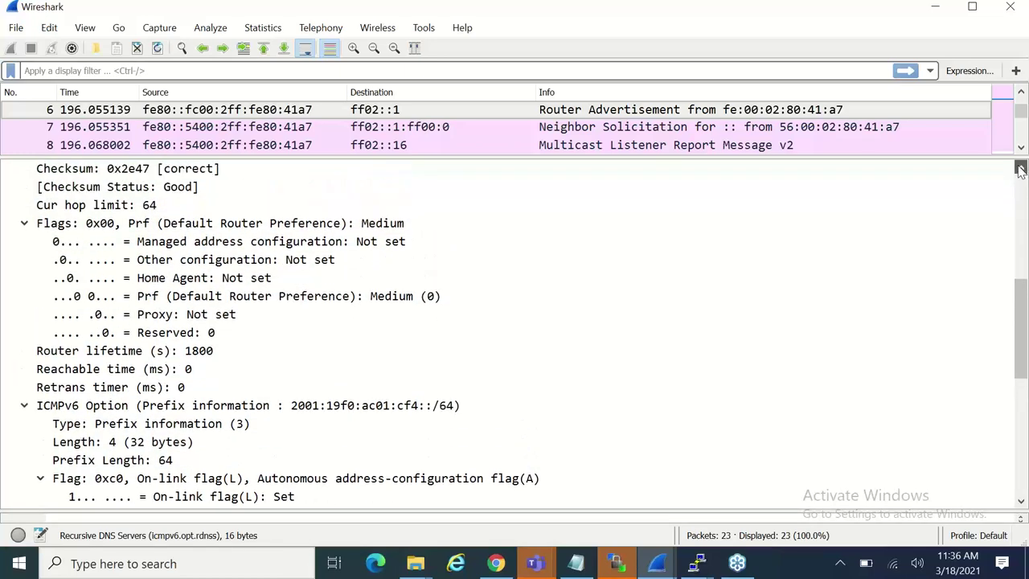
pyautogui.doubleClick(1020, 169)
pyautogui.click(1020, 169)
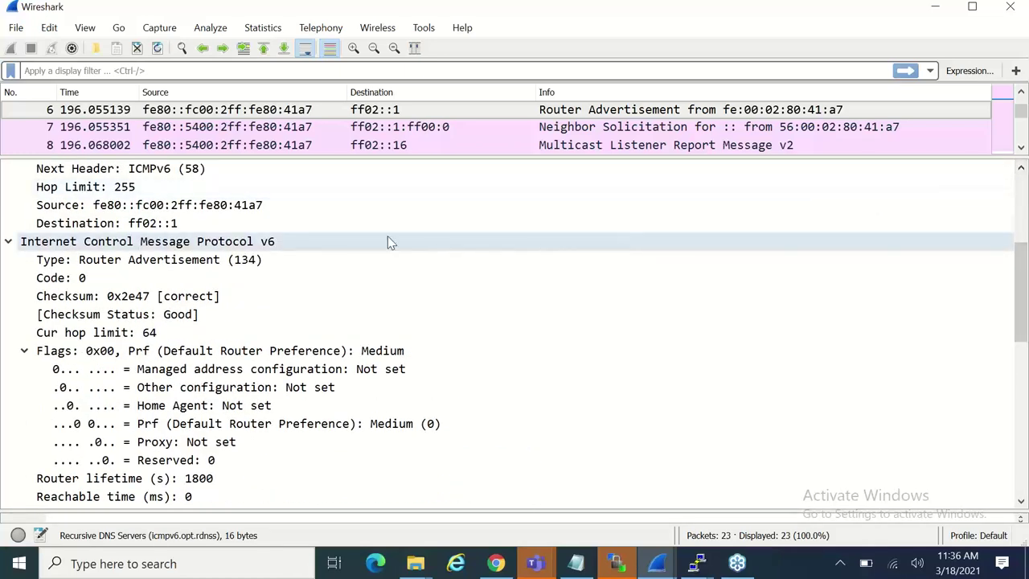
pyautogui.click(122, 208)
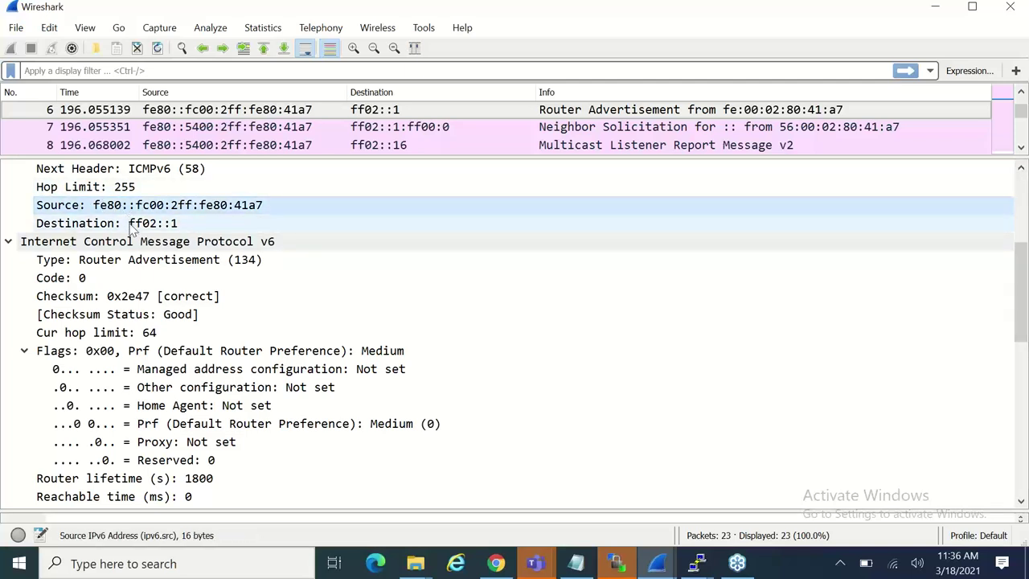
pyautogui.click(132, 227)
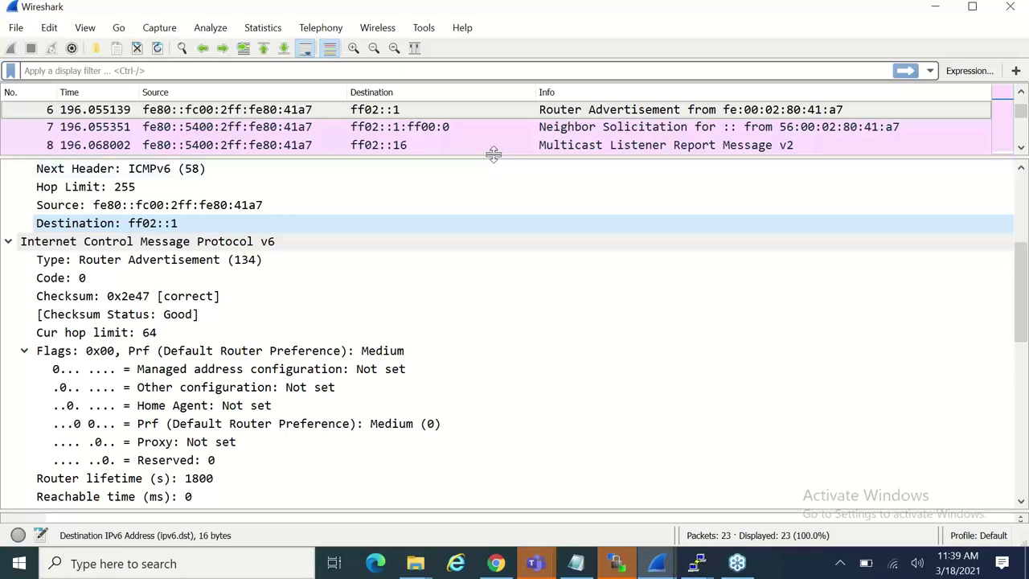
# Enlarge the packet list and compare packets 9 and 12, then examine packets 13 and 23.
pyautogui.moveTo(493, 157); pyautogui.dragTo(408, 429)
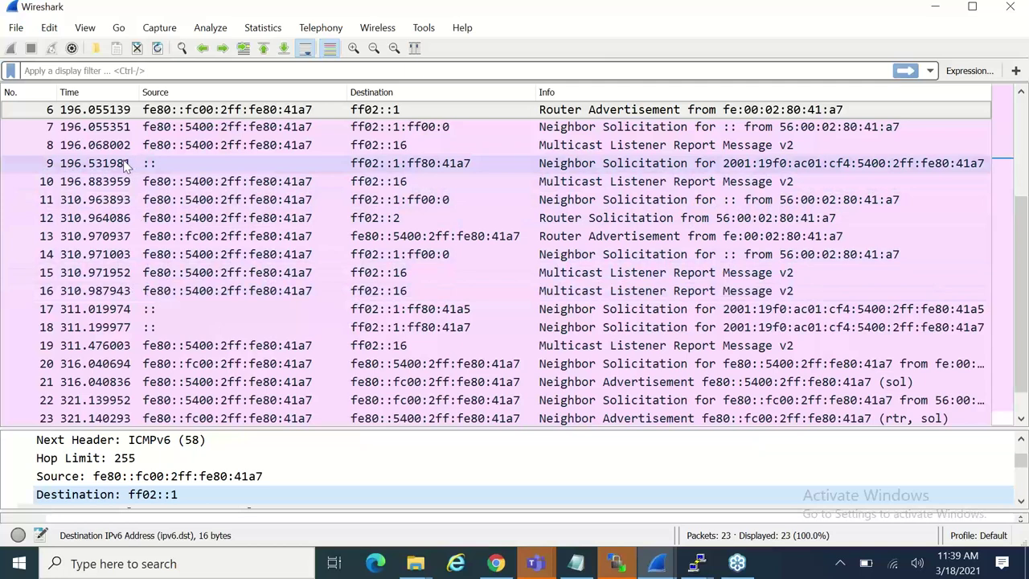
pyautogui.click(110, 163)
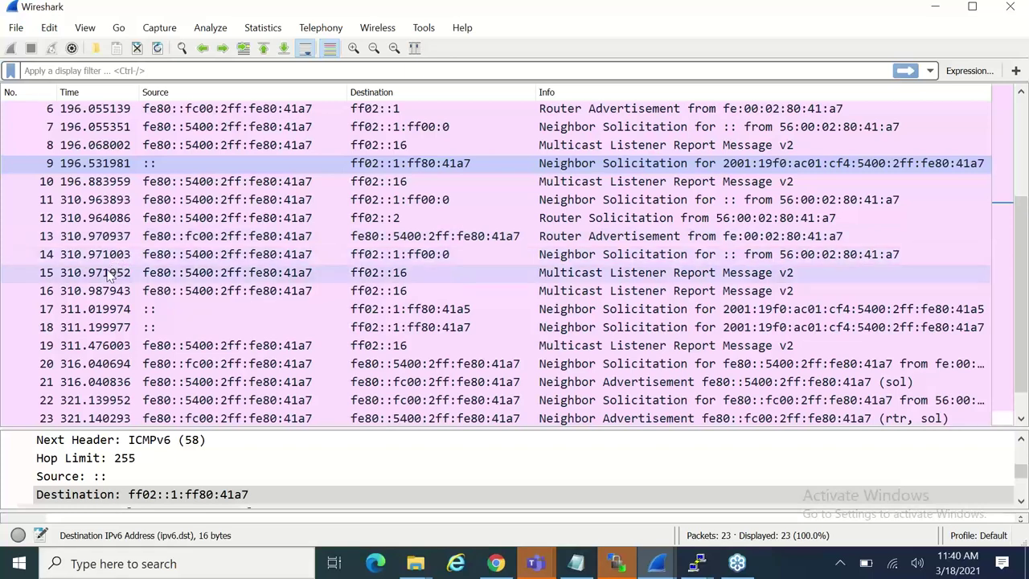
pyautogui.click(48, 219)
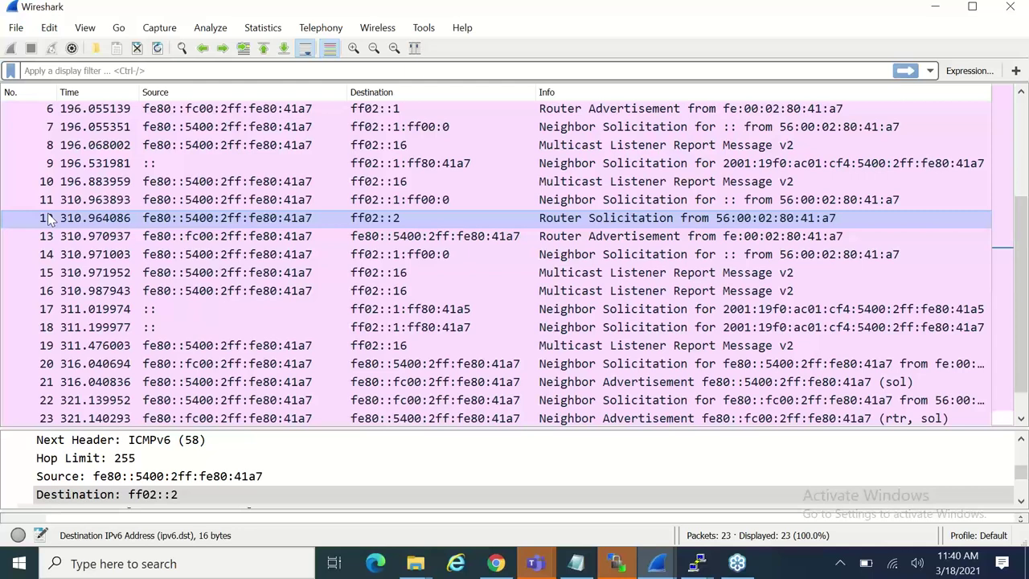
pyautogui.click(50, 164)
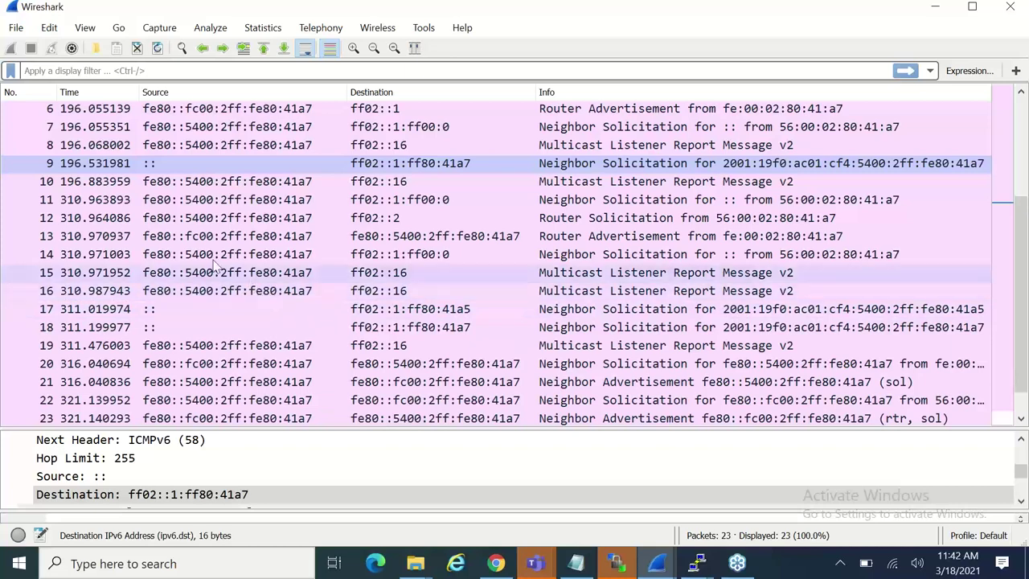
pyautogui.click(97, 218)
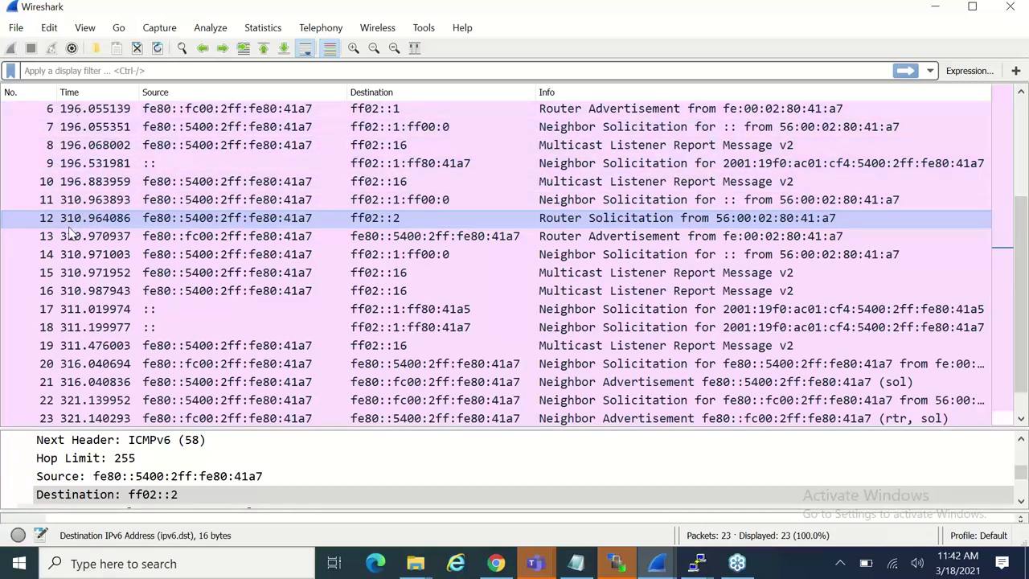
pyautogui.click(426, 235)
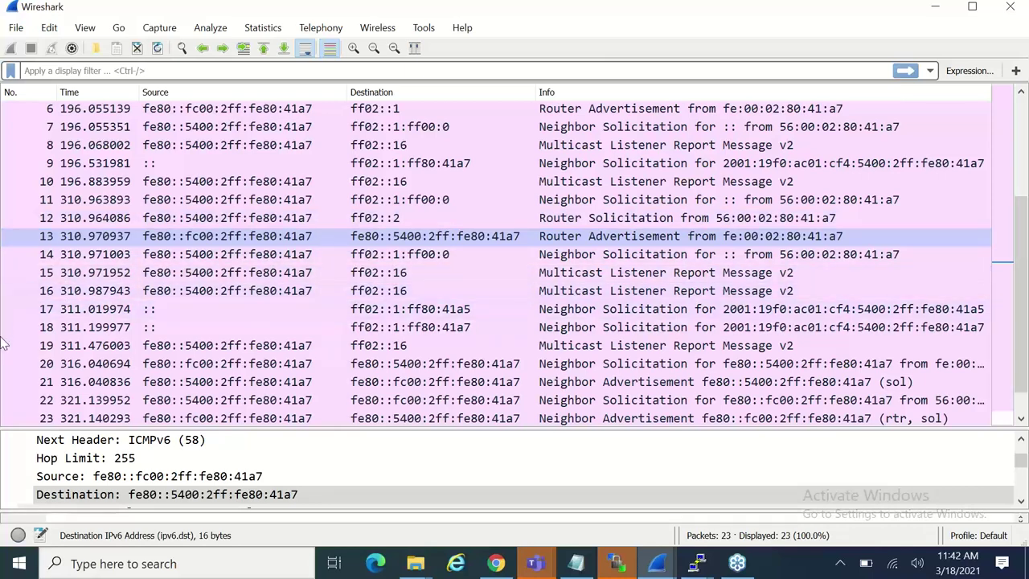
pyautogui.click(80, 419)
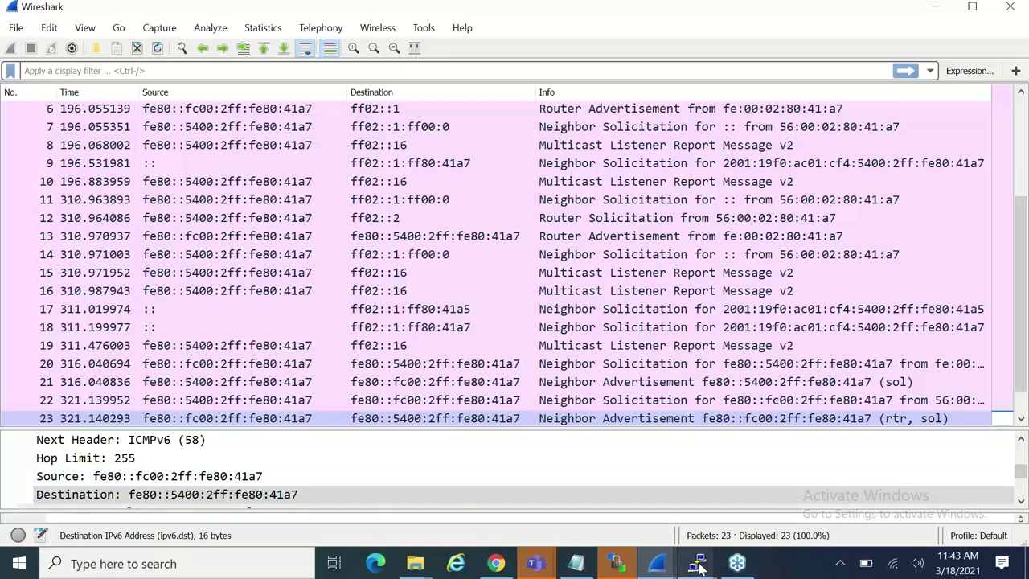
# Switch to the PuTTY session in /etc and list the multicast group memberships with netstat -g.
pyautogui.moveTo(698, 568)
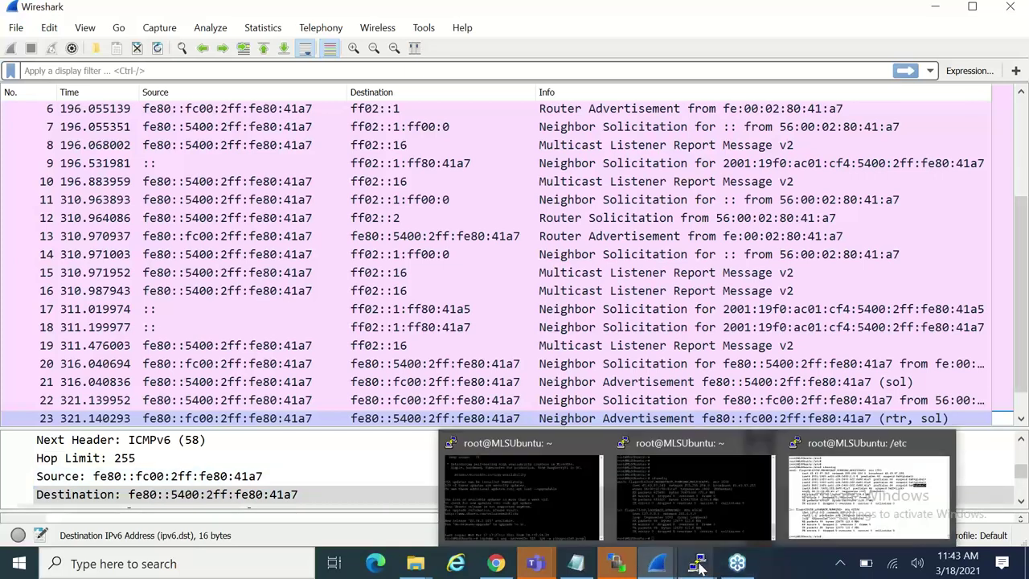
pyautogui.click(851, 503)
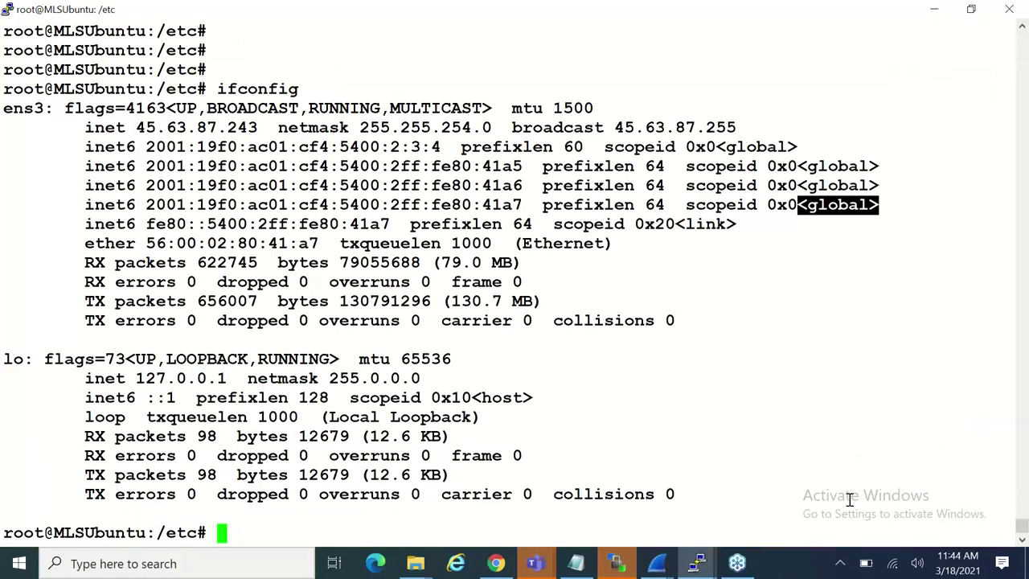
pyautogui.write('netstat ')
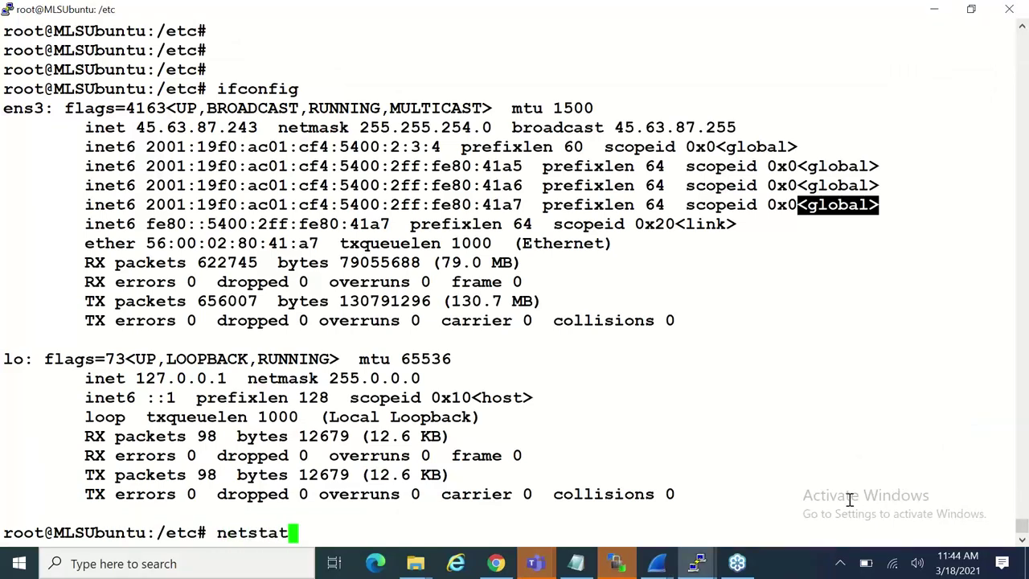
pyautogui.write('-g')
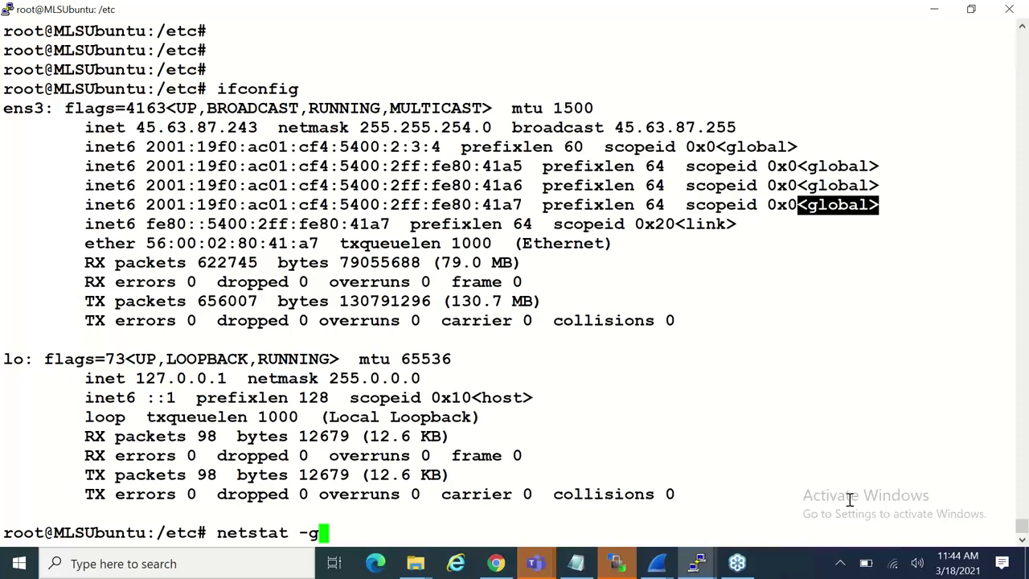
pyautogui.press('Return')
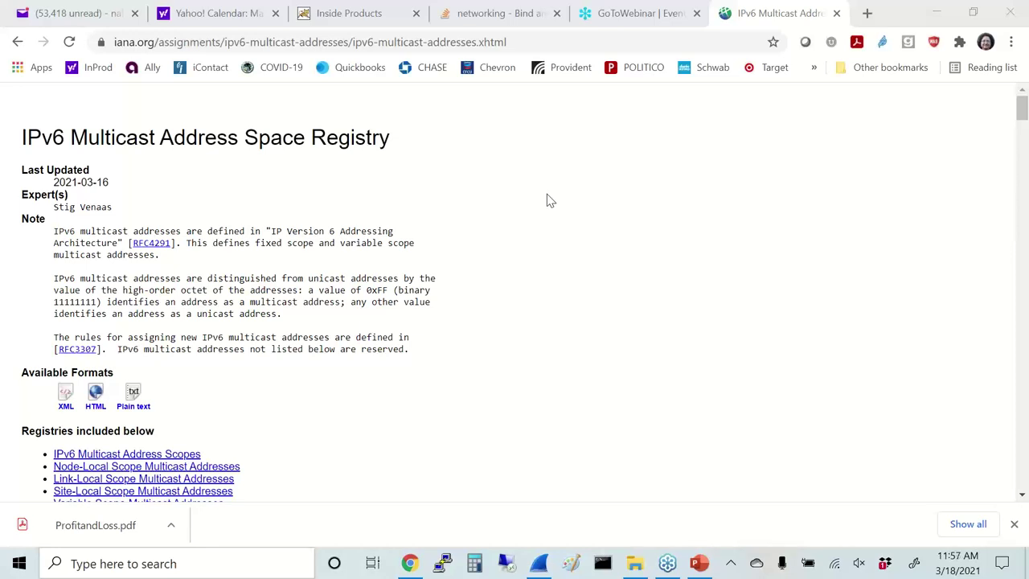
# Review the node-local and link-local scope multicast addresses in IANA's IPv6 Multicast Address Space Registry.
pyautogui.click(711, 127)
pyautogui.moveTo(1023, 112); pyautogui.dragTo(1024, 108)
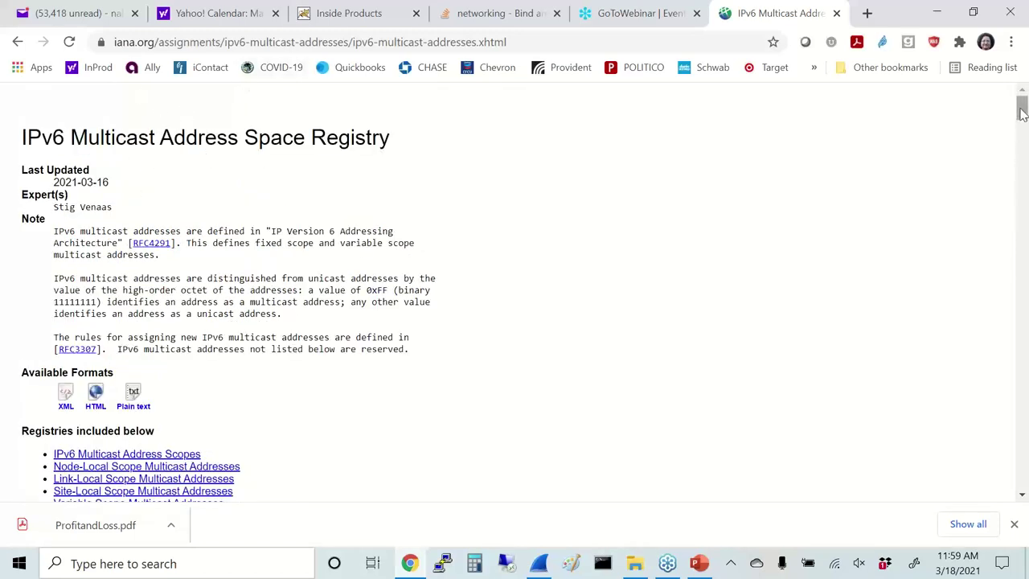
pyautogui.moveTo(1022, 113); pyautogui.dragTo(1022, 170)
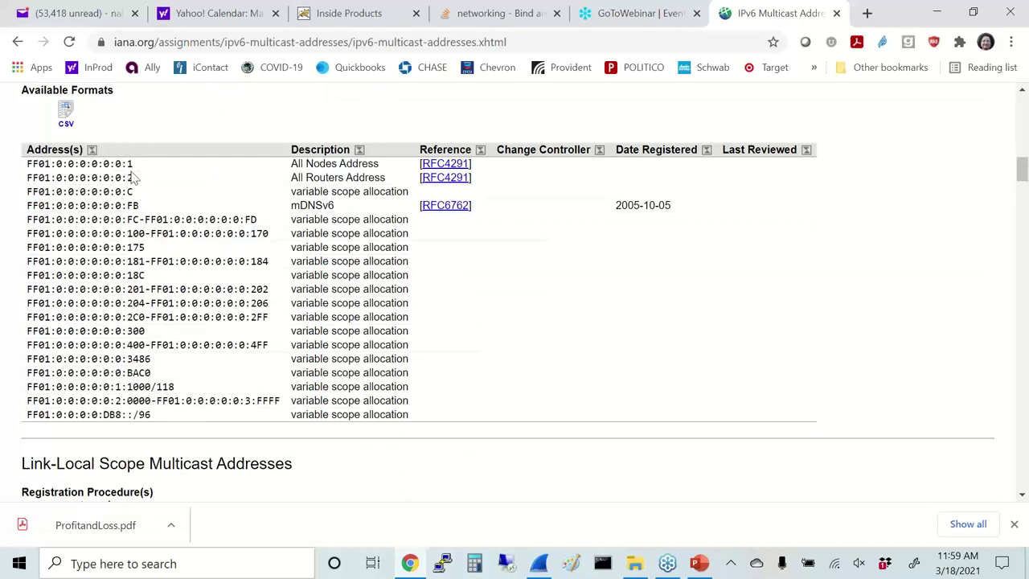
pyautogui.click(1022, 167)
pyautogui.moveTo(1022, 167); pyautogui.dragTo(1018, 207)
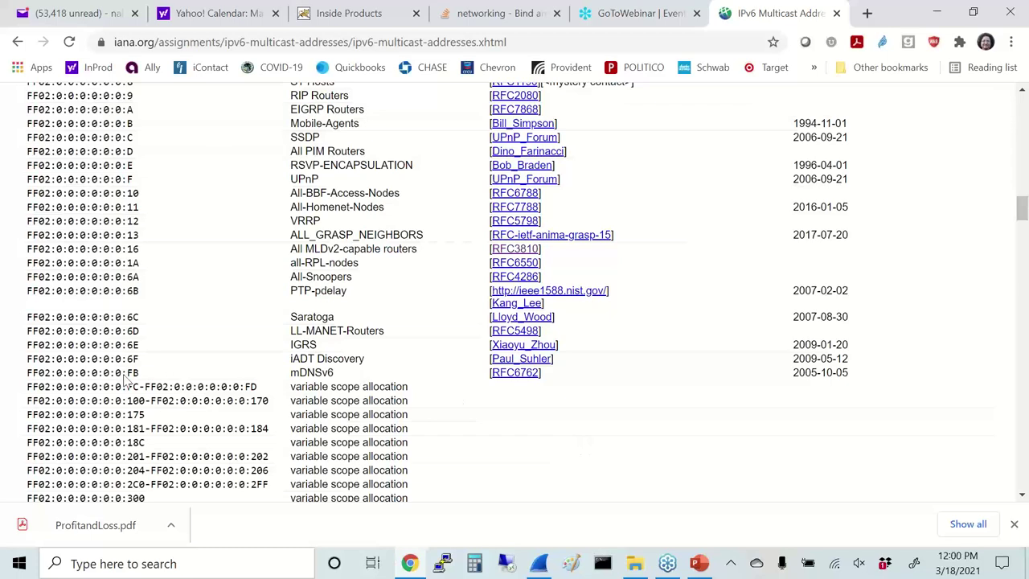
# Switch to Wireshark, look through the capture's multicast destinations up to about packet 65, and return to the registry in Chrome.
pyautogui.click(535, 563)
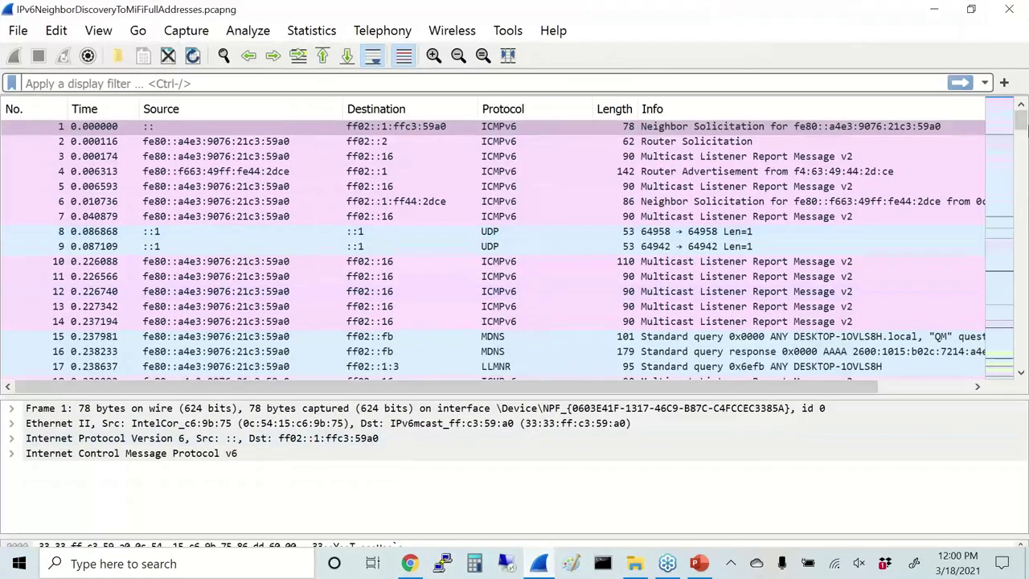
pyautogui.click(1021, 121)
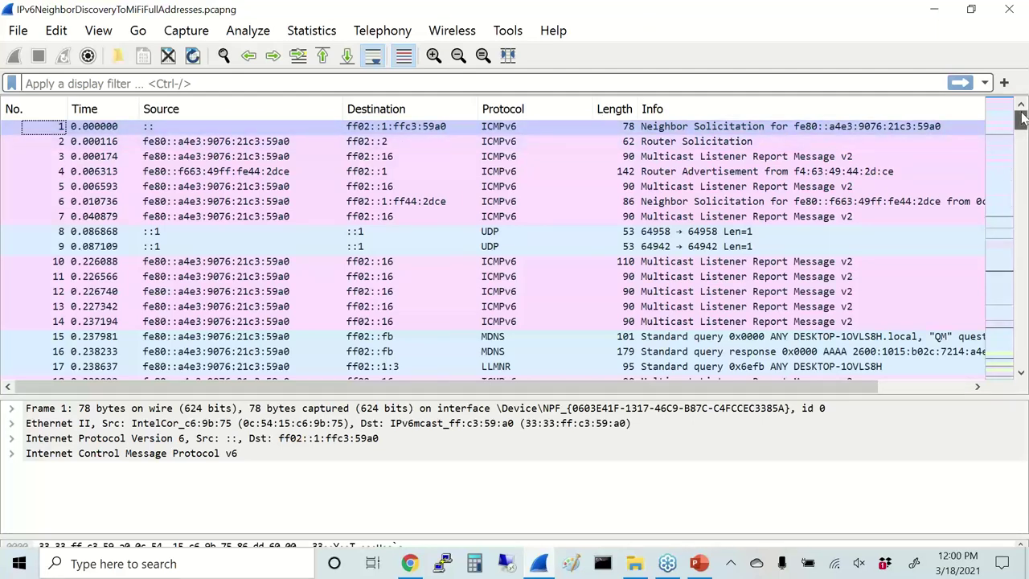
pyautogui.moveTo(1022, 118); pyautogui.dragTo(1023, 129)
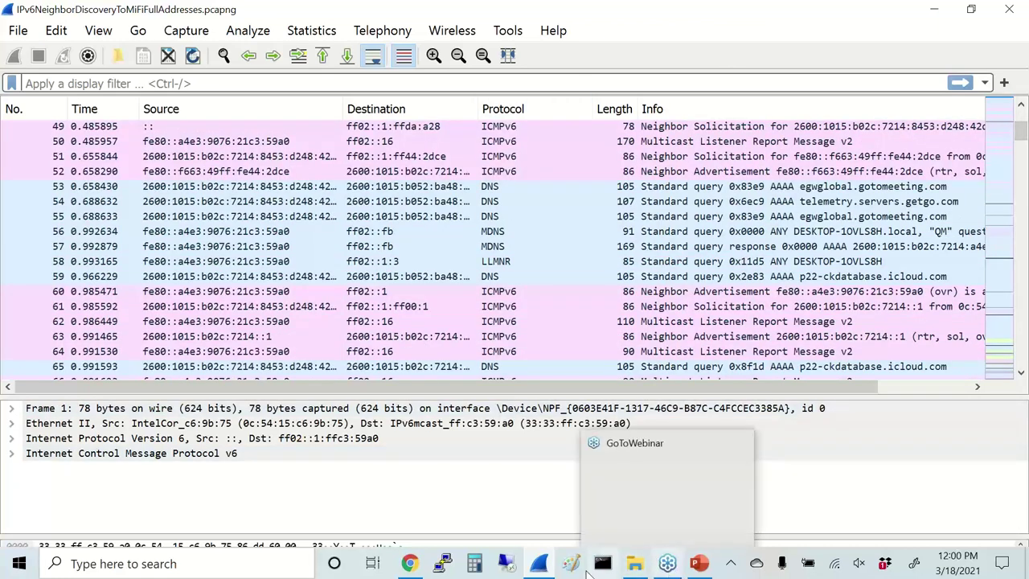
pyautogui.click(410, 564)
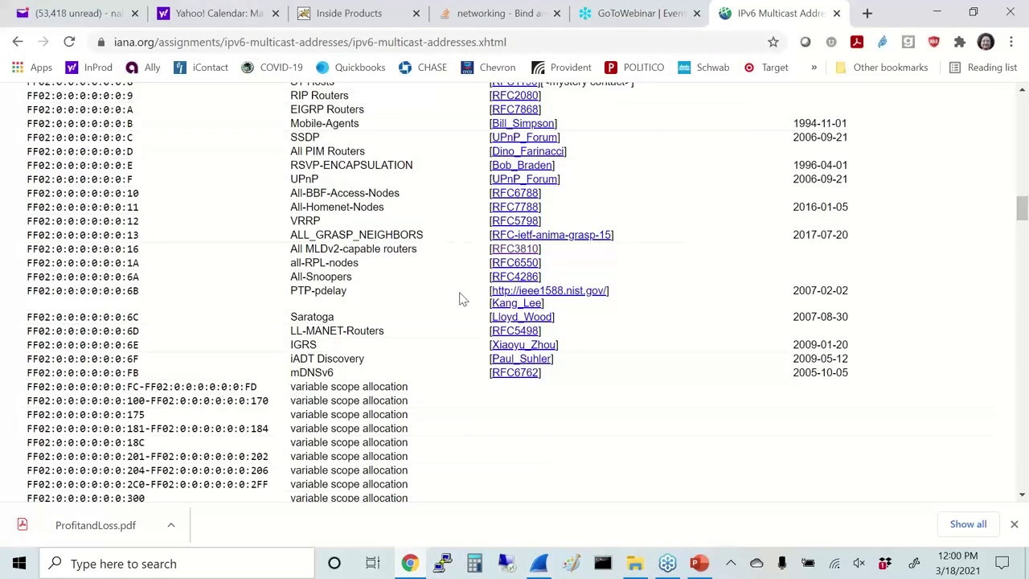
# Switch to PowerPoint, start the slide show from slide 8 and advance to the Next Steps slide.
pyautogui.click(702, 565)
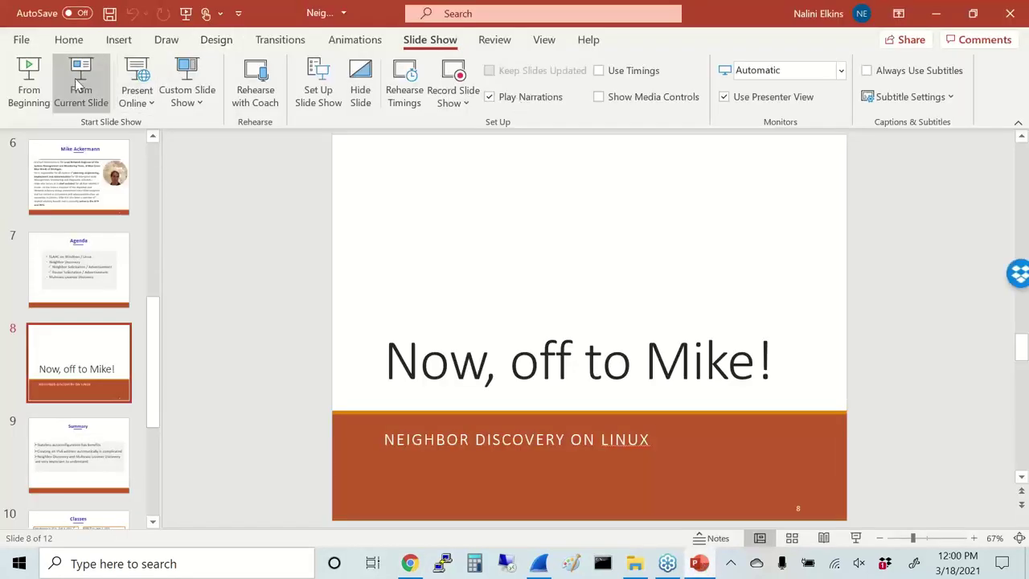
pyautogui.click(80, 85)
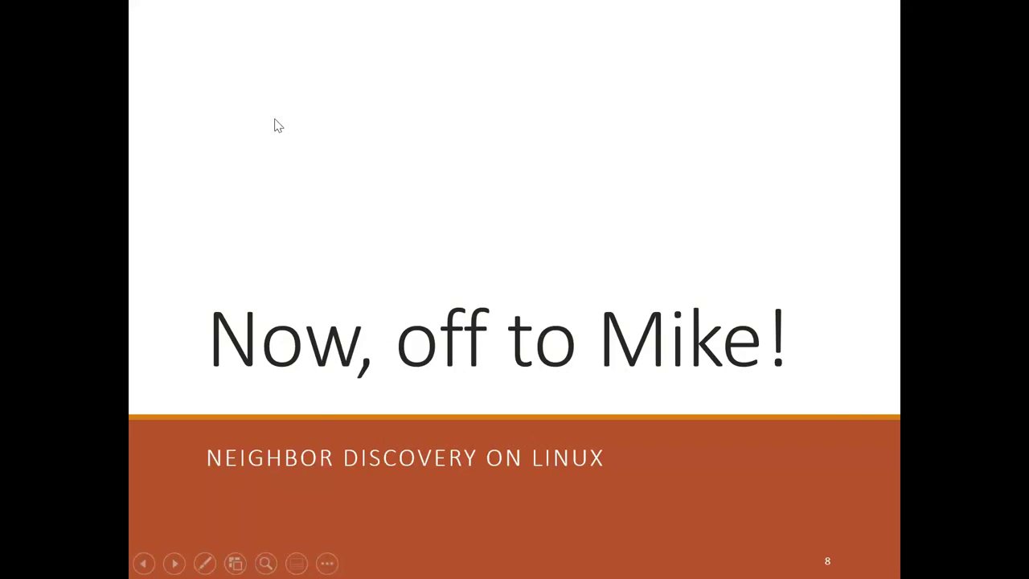
pyautogui.click(274, 125)
pyautogui.click(274, 125)
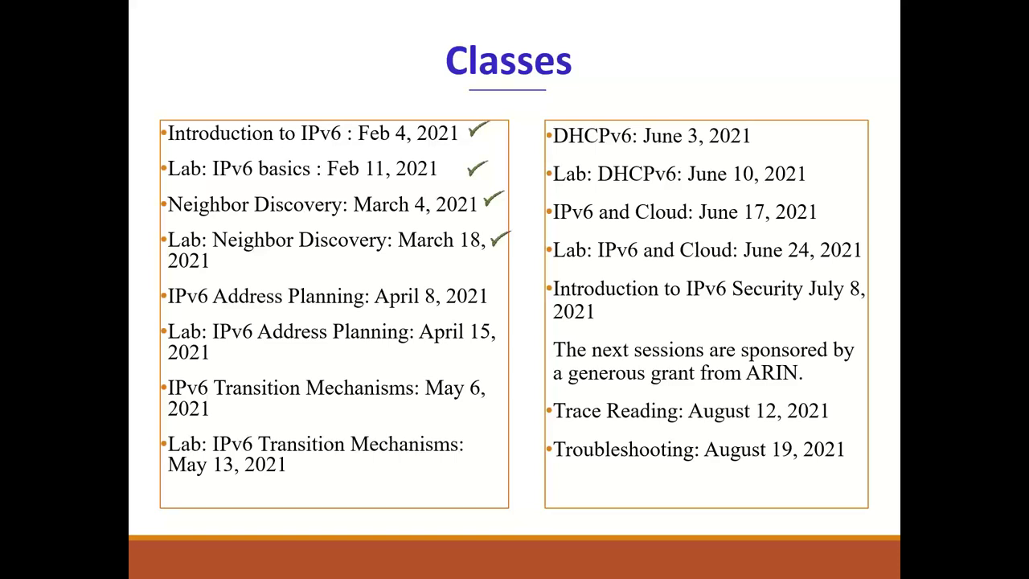
pyautogui.press('Right')
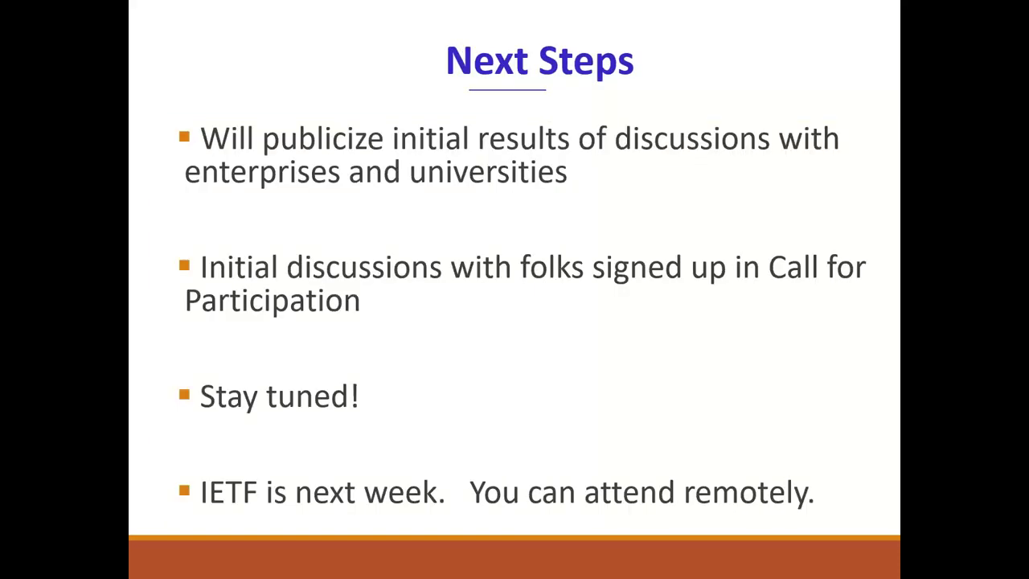